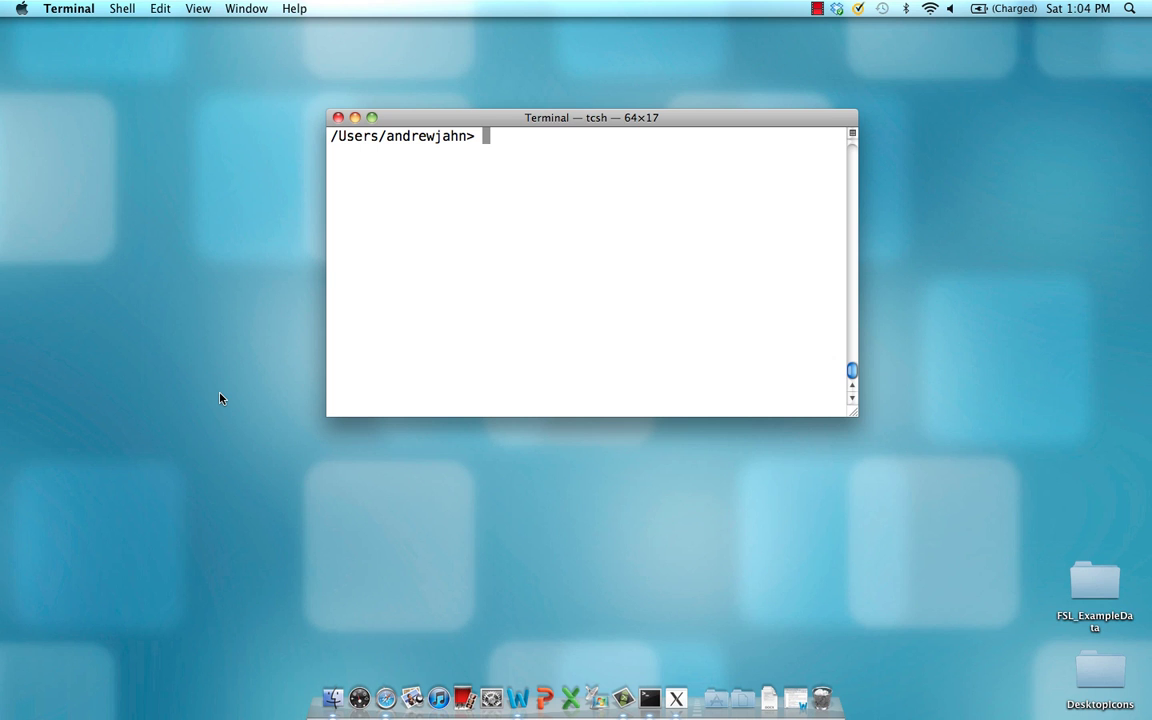
# List the home folder with ls and enlarge the Terminal window to show more of the listing
pyautogui.write('ls')
pyautogui.press('Return')
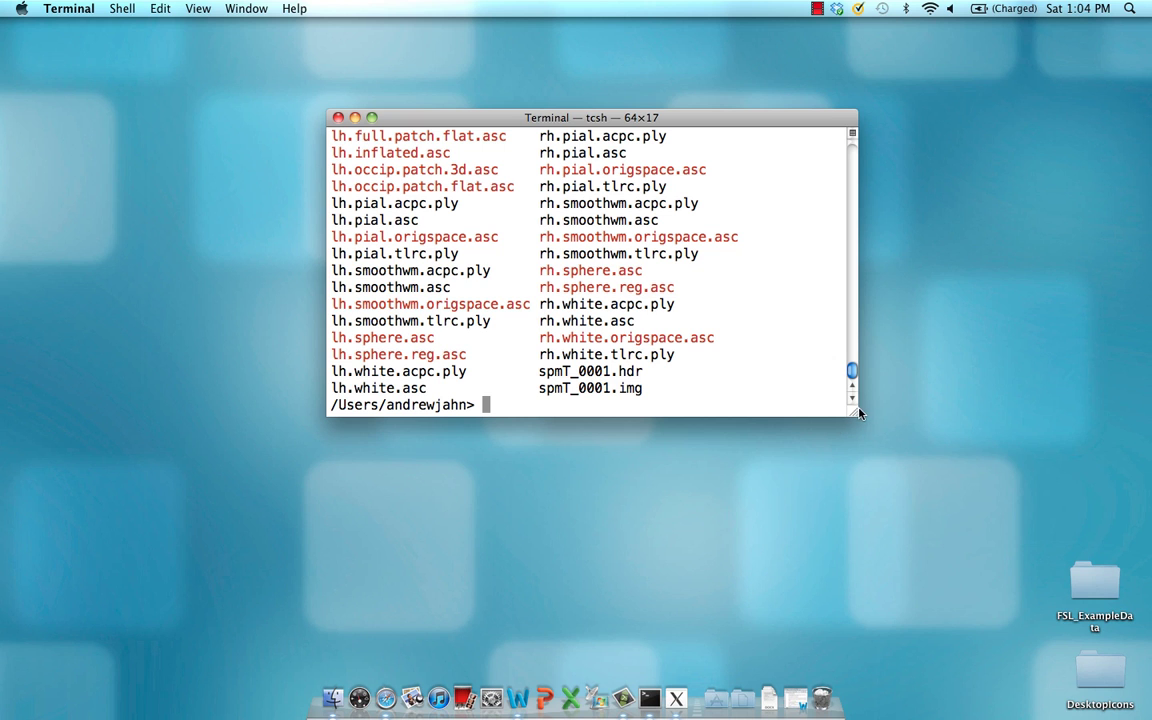
pyautogui.moveTo(857, 414); pyautogui.dragTo(965, 556)
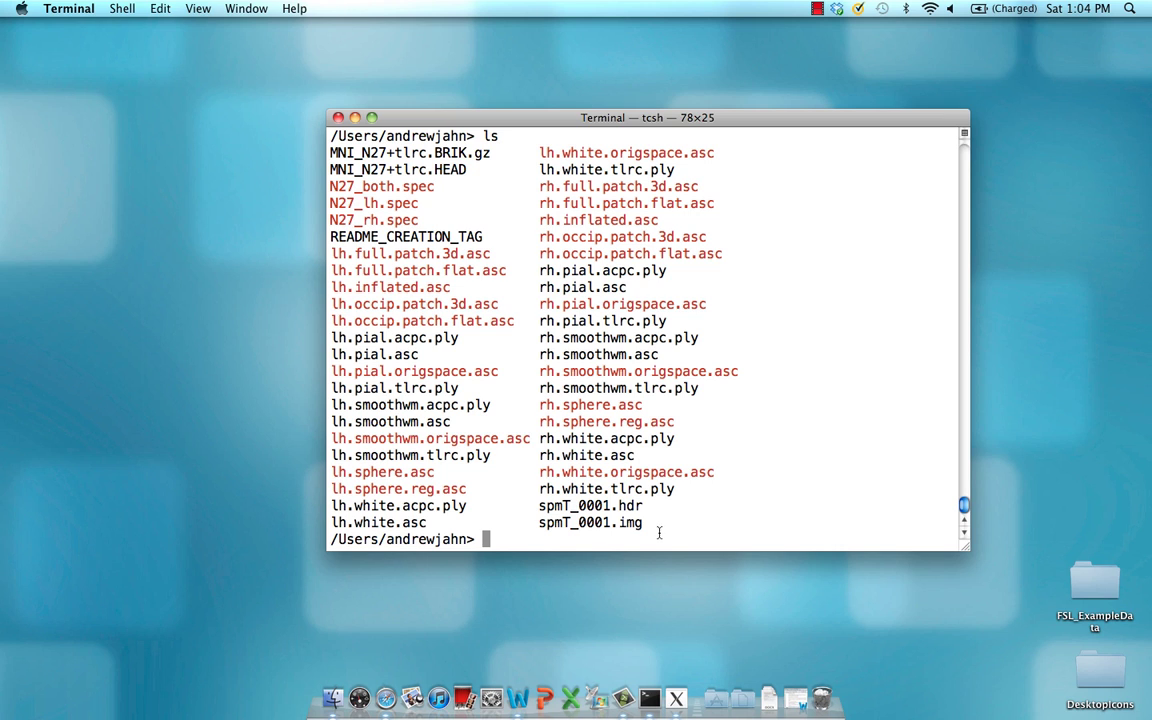
# Highlight the spmT_0001.hdr and spmT_0001.img lines in the listing, then clear the selection
pyautogui.moveTo(648, 524); pyautogui.dragTo(540, 505)
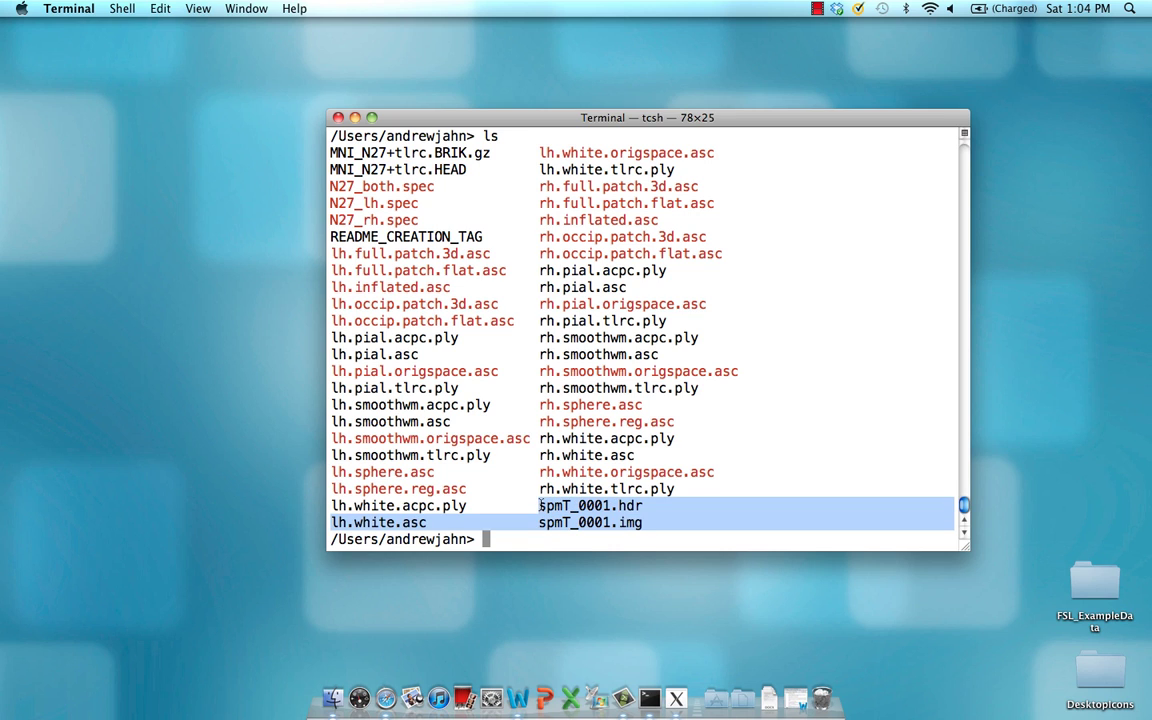
pyautogui.click(669, 527)
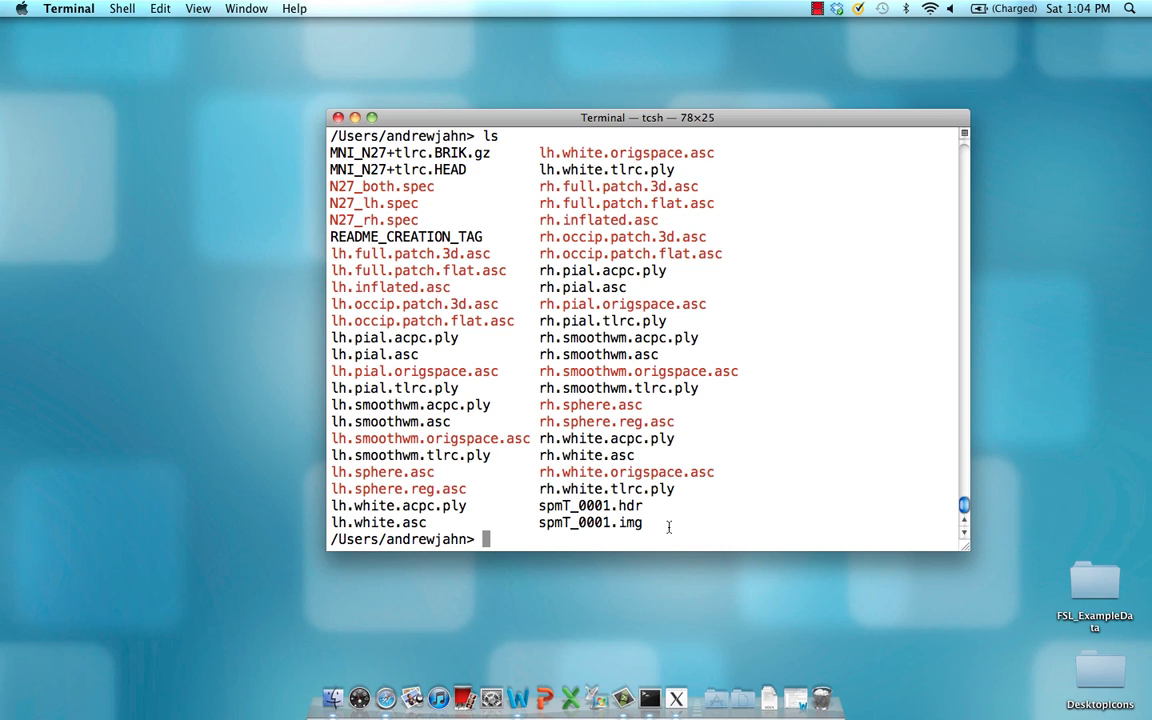
pyautogui.moveTo(646, 525); pyautogui.dragTo(540, 500)
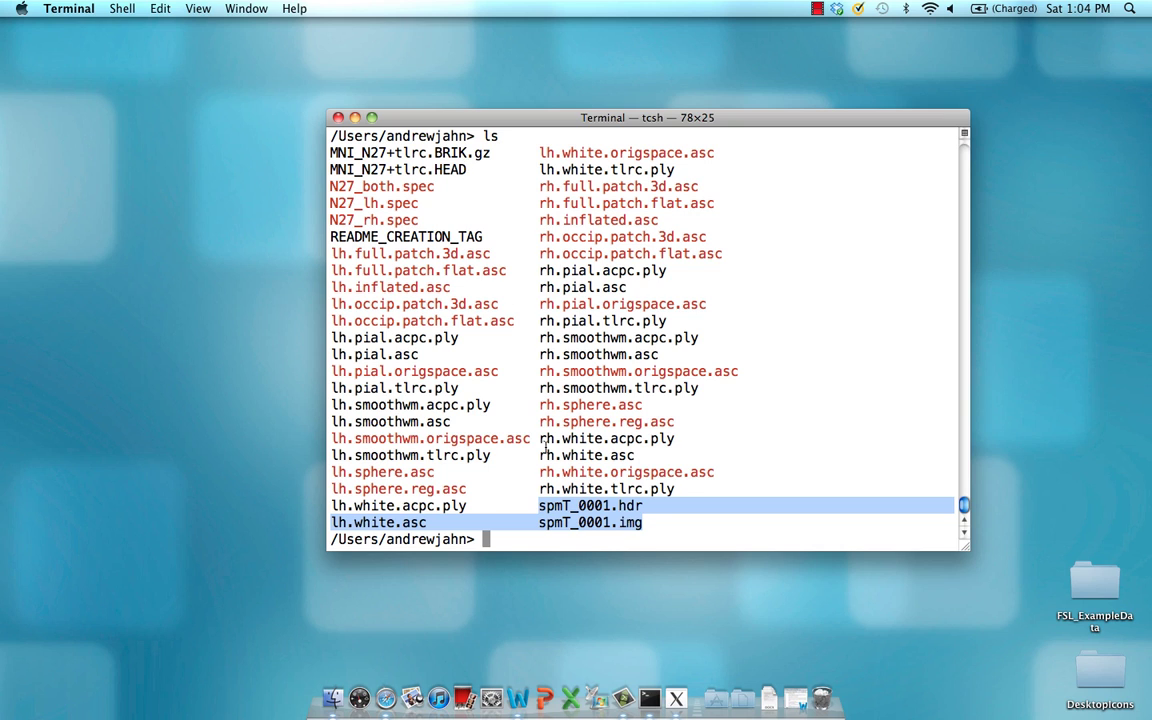
pyautogui.click(581, 491)
# Convert spmT_0001.hdr to the AFNI dataset AFNI_spmT with 3dcopy and list the new +tlrc files
pyautogui.write('3dcopy sp')
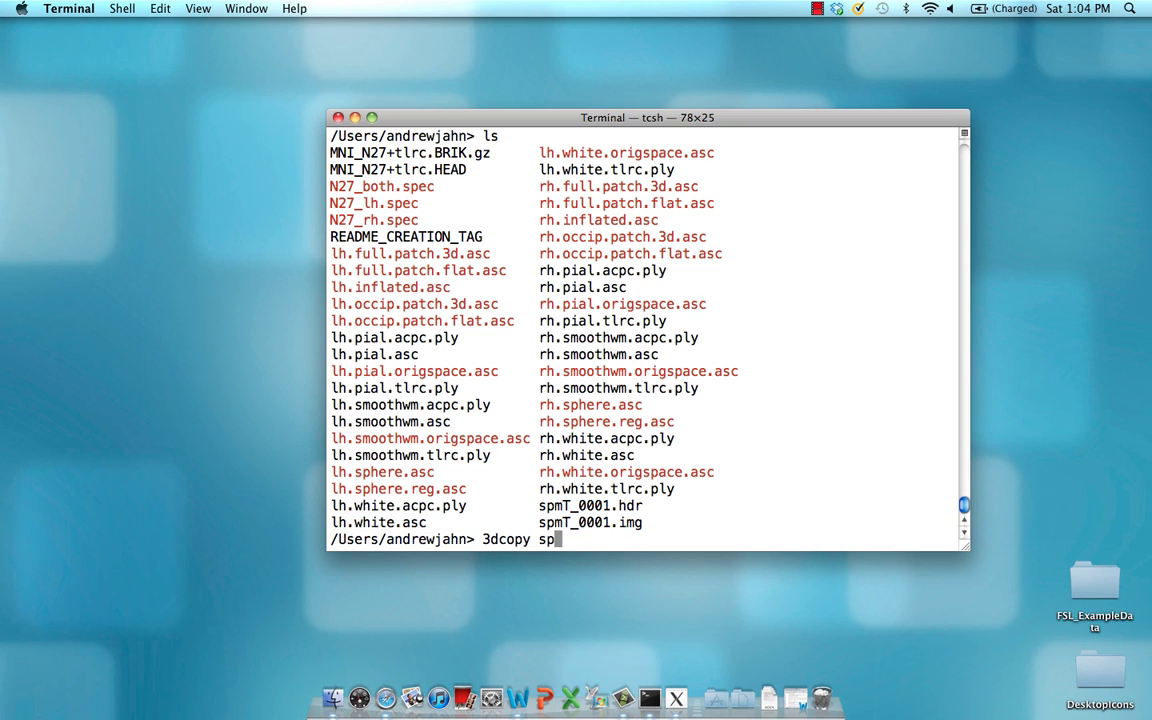
pyautogui.press('Tab')
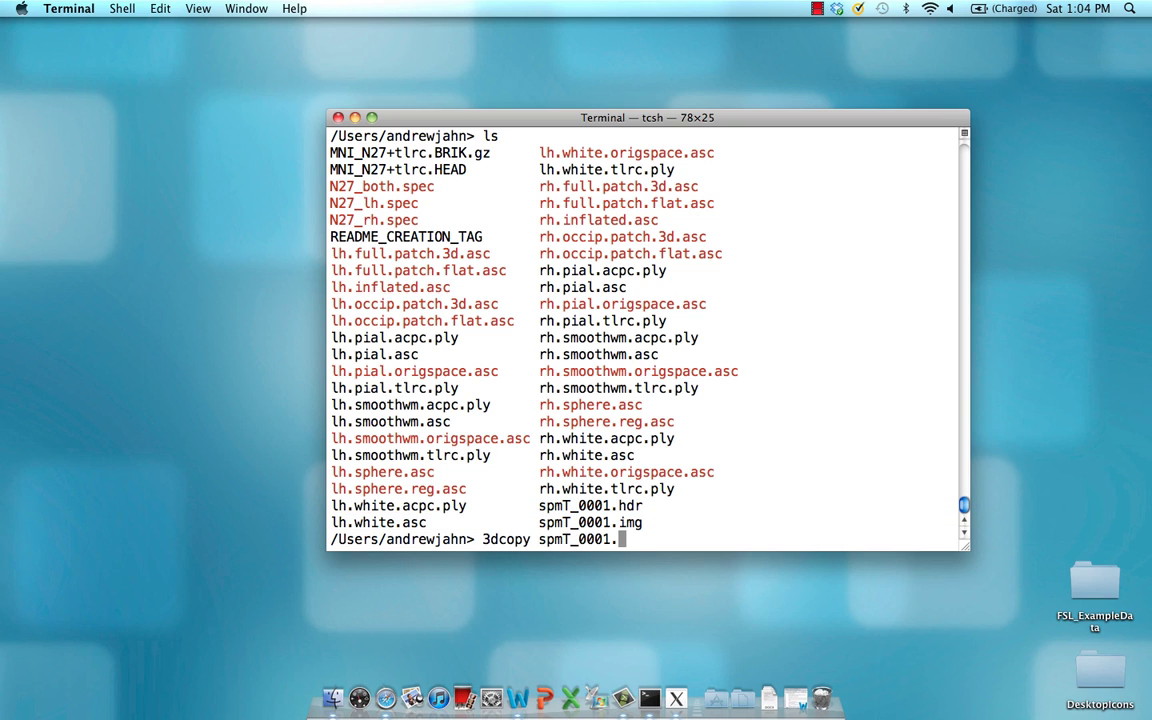
pyautogui.write('hdr AFNI_')
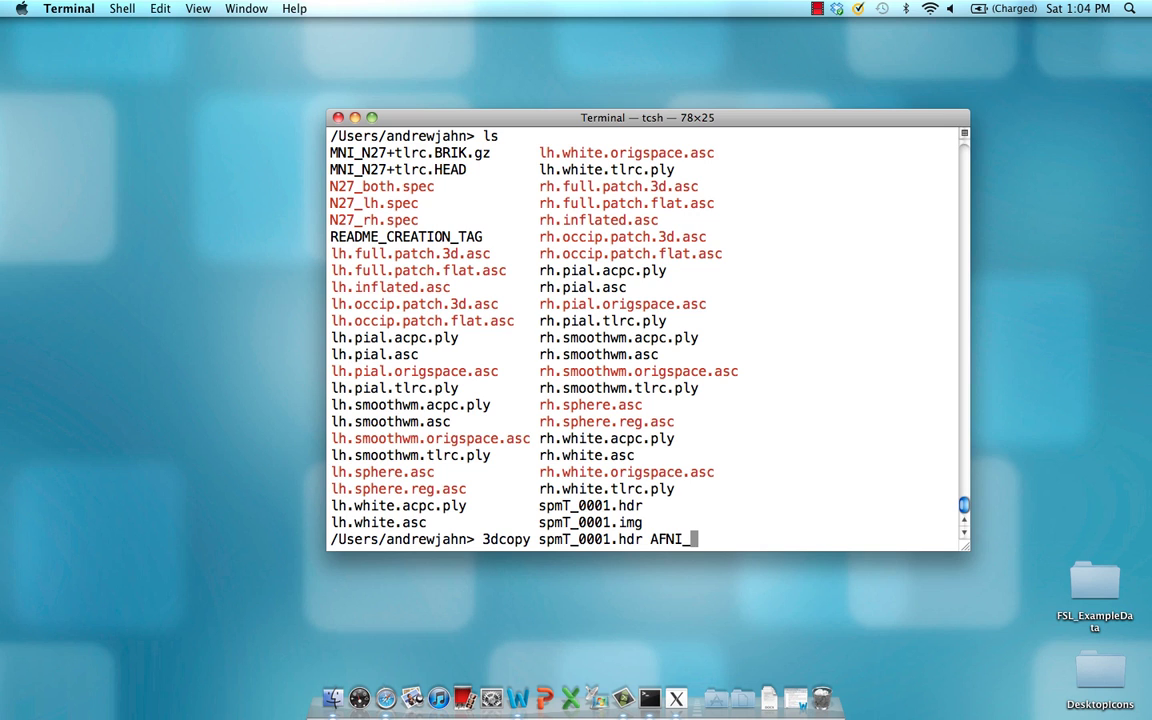
pyautogui.write('spmT')
pyautogui.press('Return')
pyautogui.write('ls')
pyautogui.press('Return')
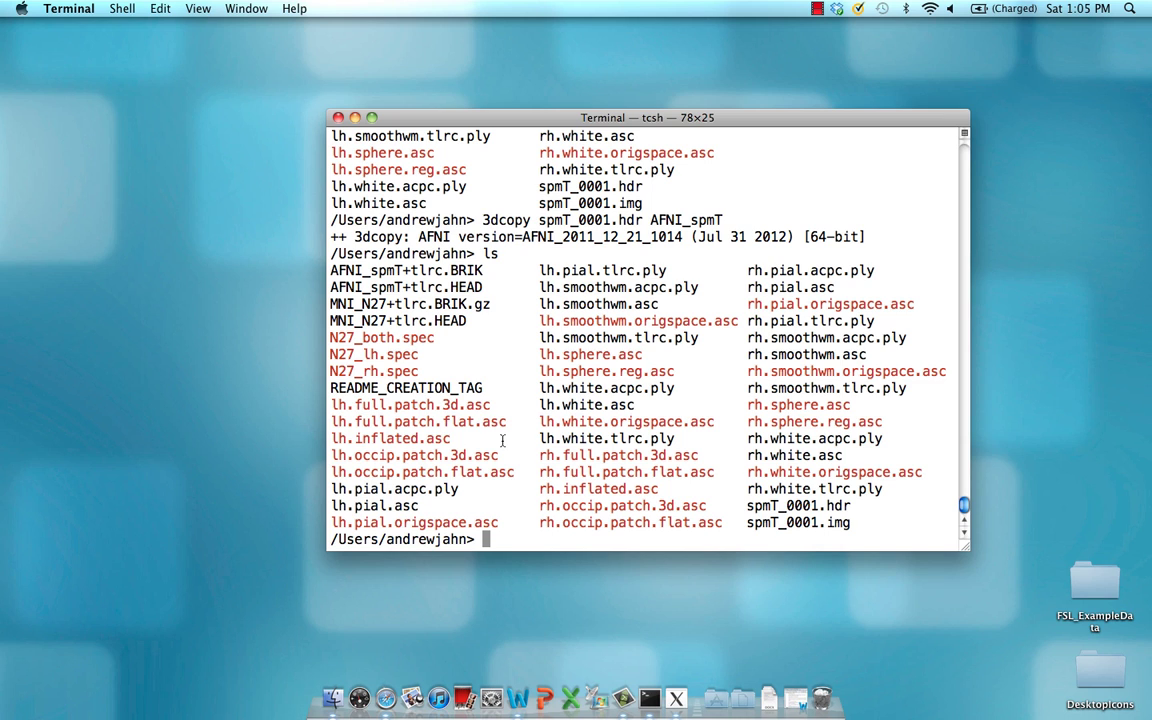
# Run 3drefit -view tlrc -space MNI on AFNI_spmT+tlrc, then type afni -niml
pyautogui.write('3drefit -')
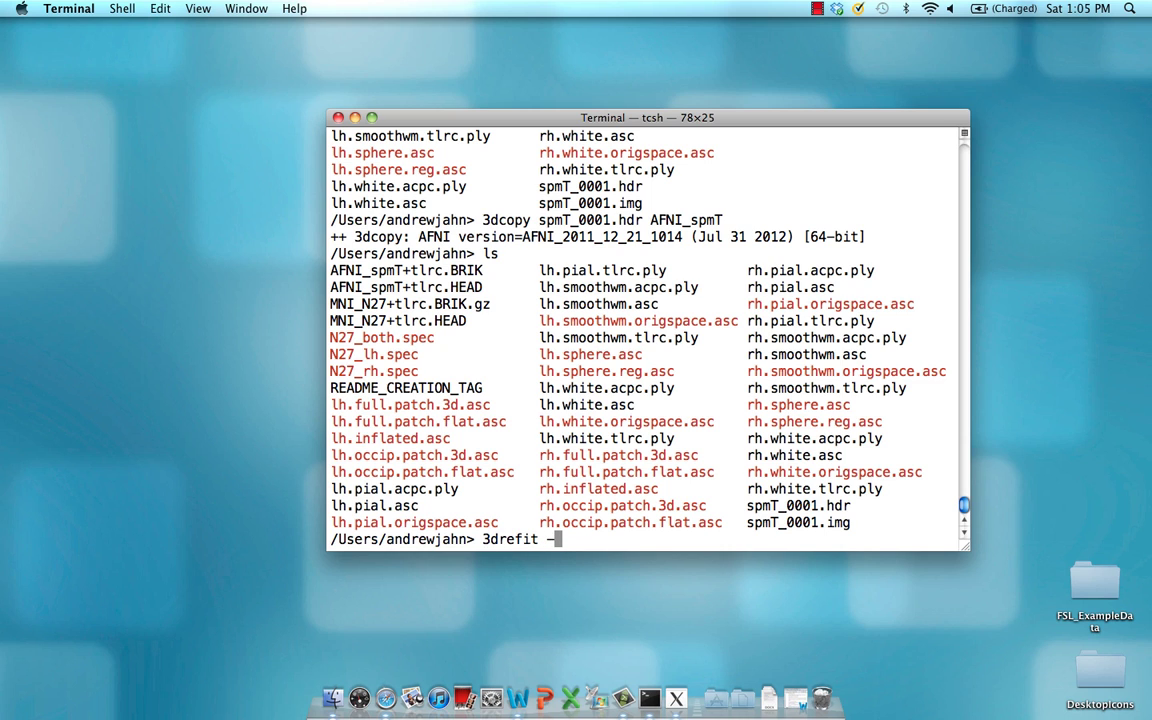
pyautogui.write('view tlrc -space MNI')
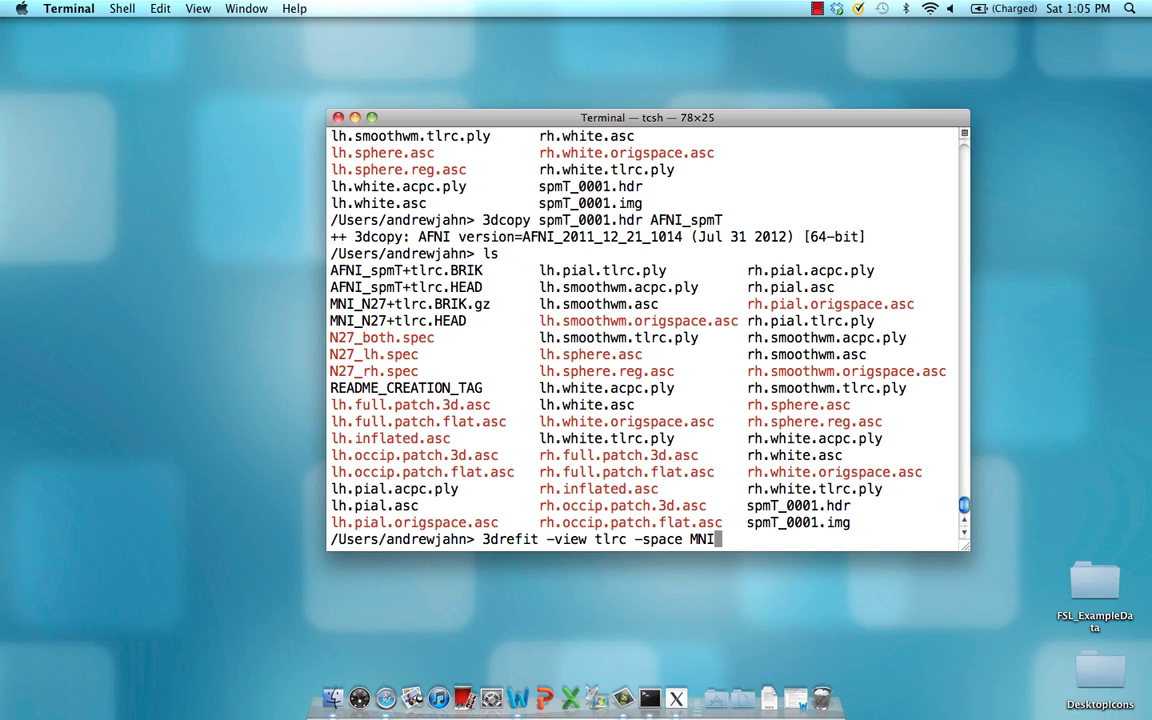
pyautogui.write(' AFNI_')
pyautogui.press('Tab')
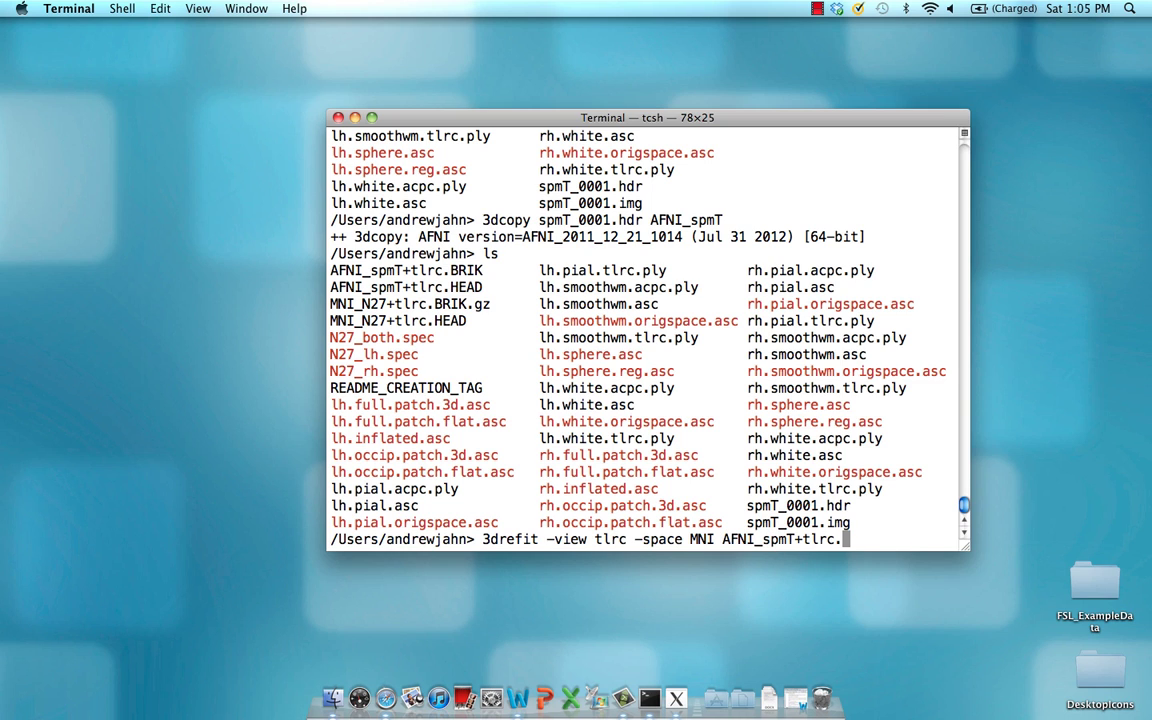
pyautogui.press('Return')
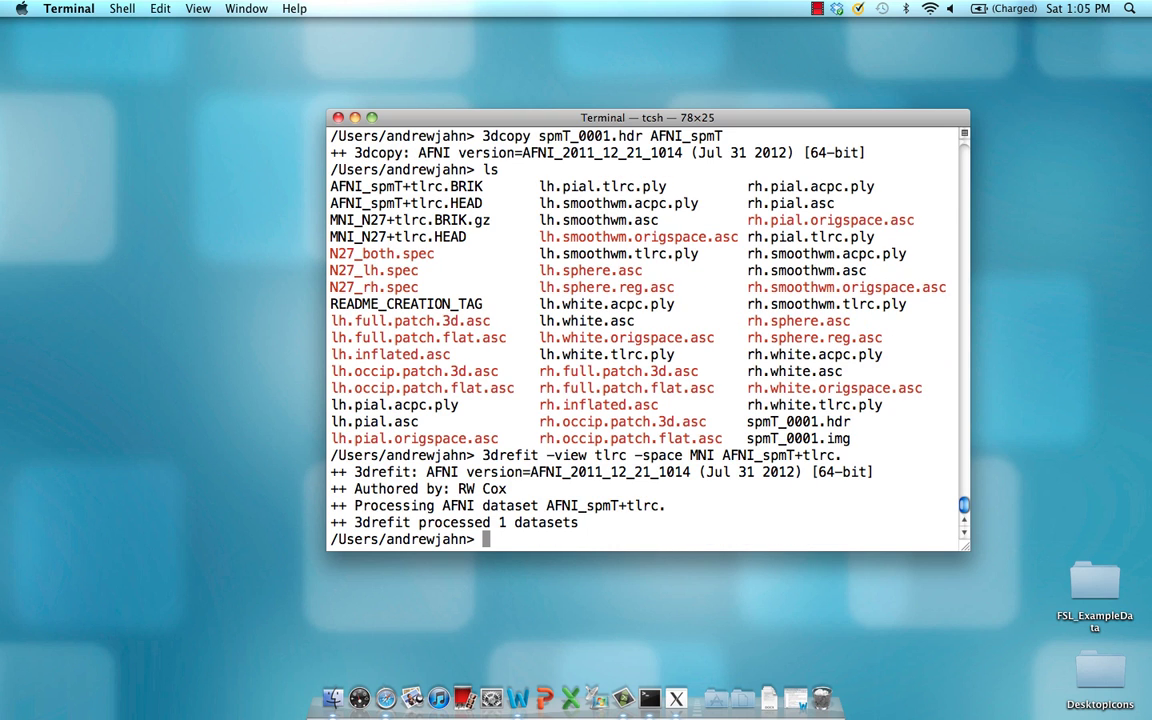
pyautogui.write('afni -niml')
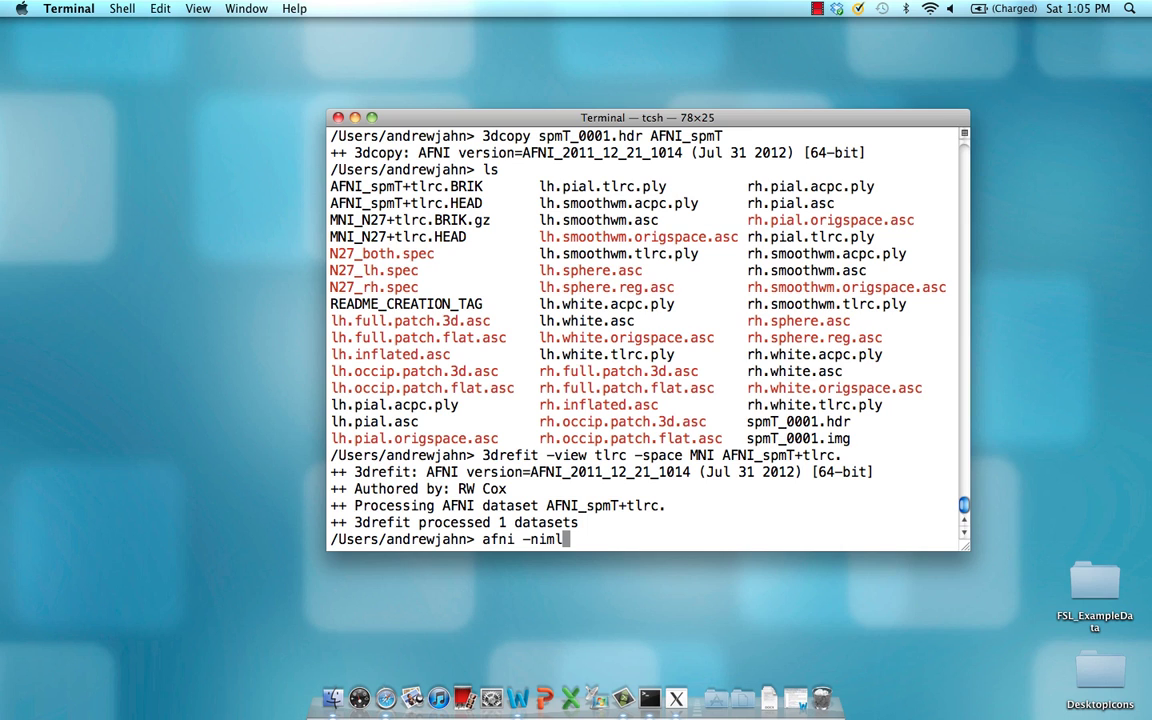
# Launch AFNI in the background with afni -niml & and move the terminal aside
pyautogui.write('&')
pyautogui.press('Return')
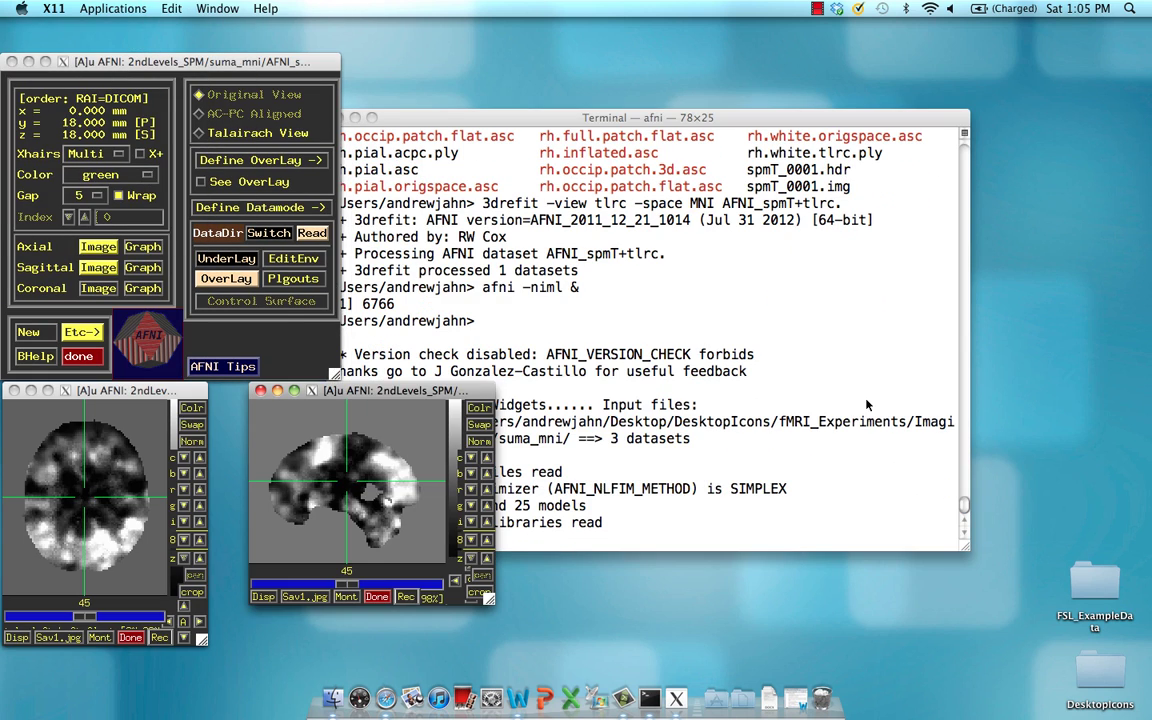
pyautogui.moveTo(571, 117); pyautogui.dragTo(707, 68)
# Set MNI_N27 as AFNI's underlay and AFNI_spmT as the colour overlay
pyautogui.click(226, 258)
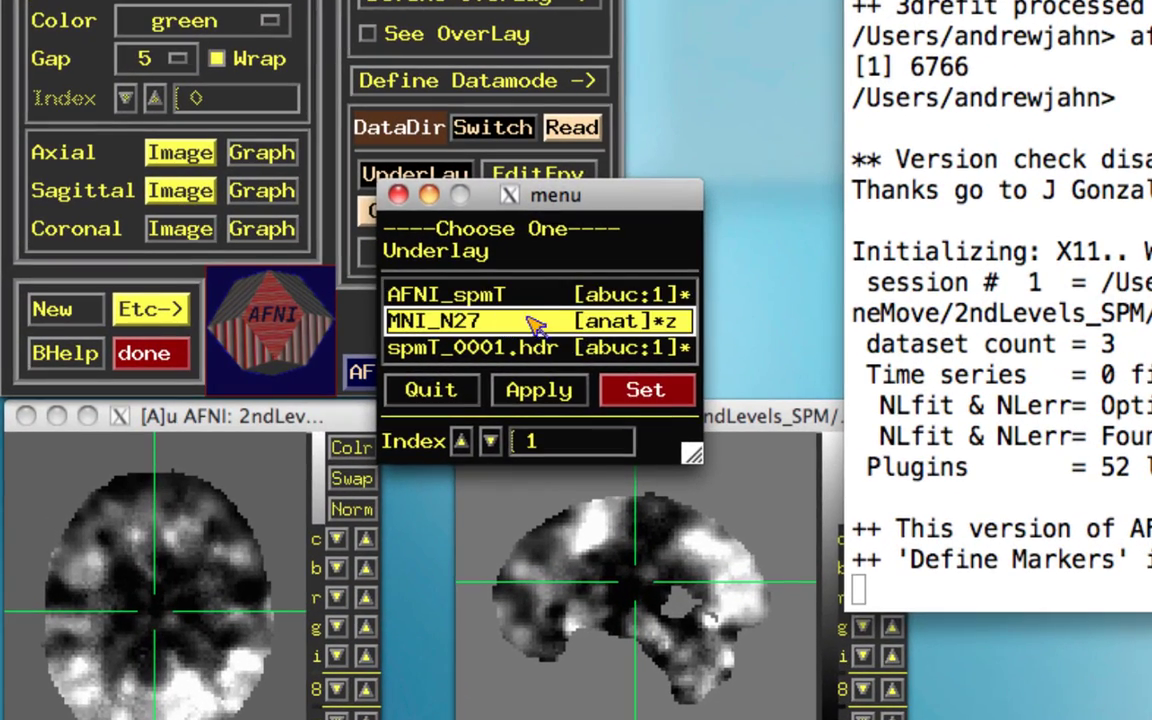
pyautogui.click(260, 336)
pyautogui.click(383, 377)
pyautogui.click(412, 211)
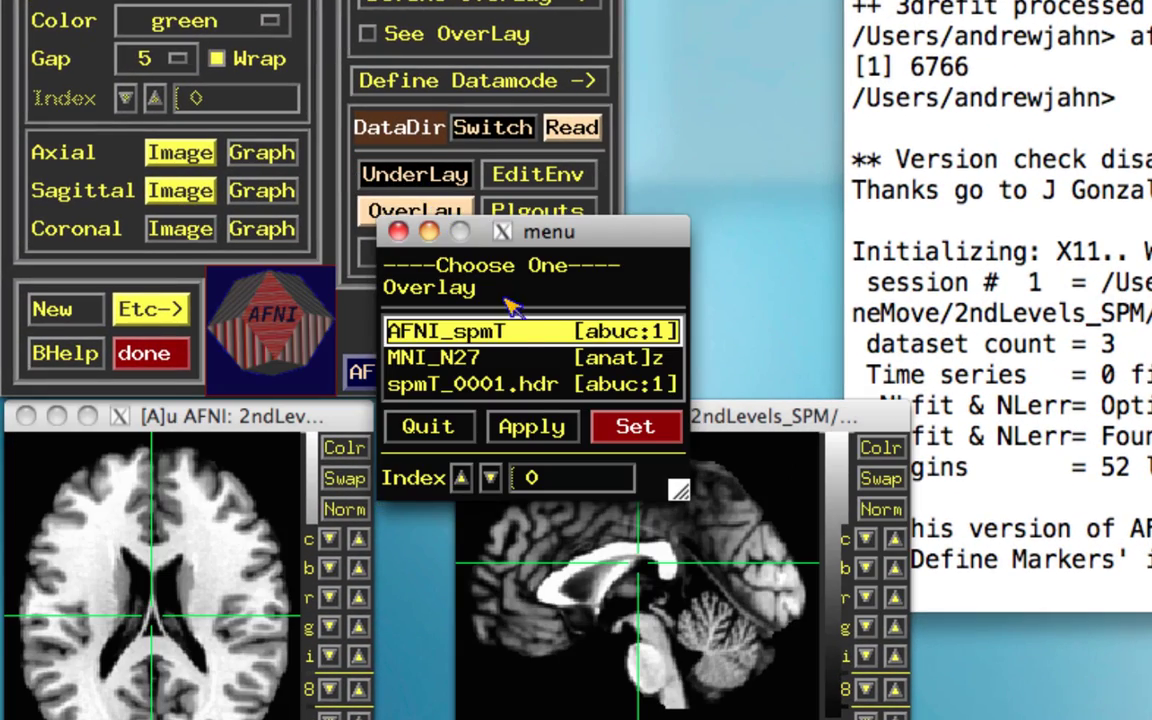
pyautogui.click(634, 426)
pyautogui.click(1000, 480)
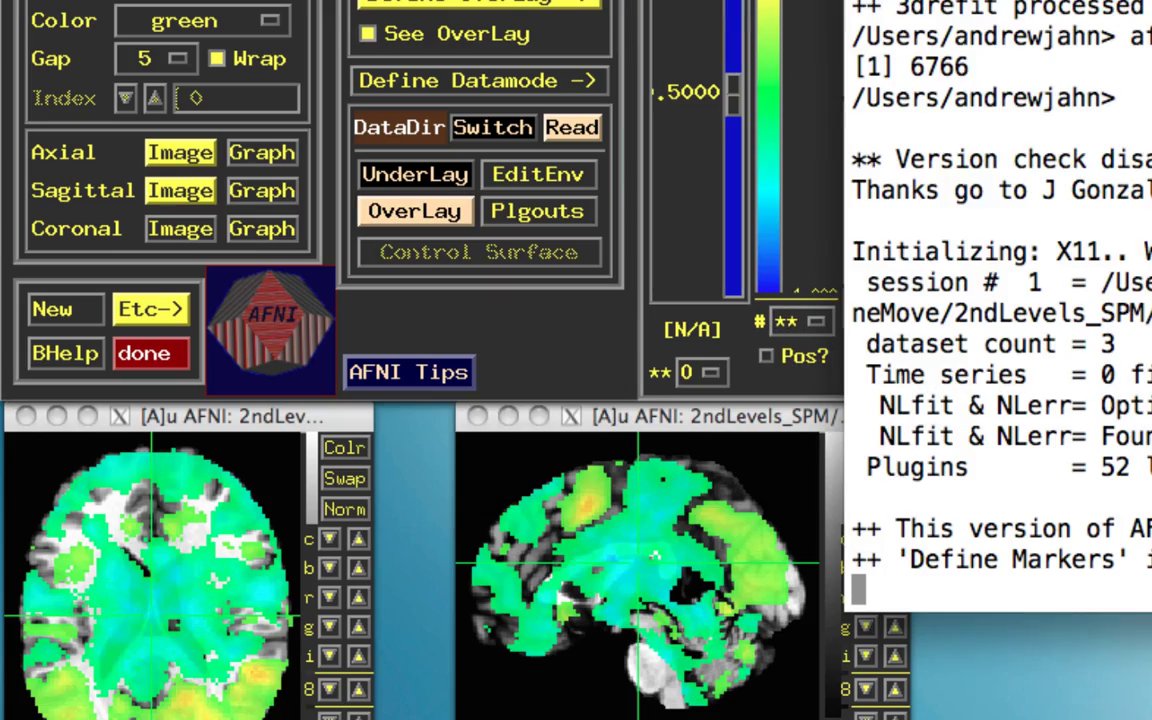
pyautogui.press('Return')
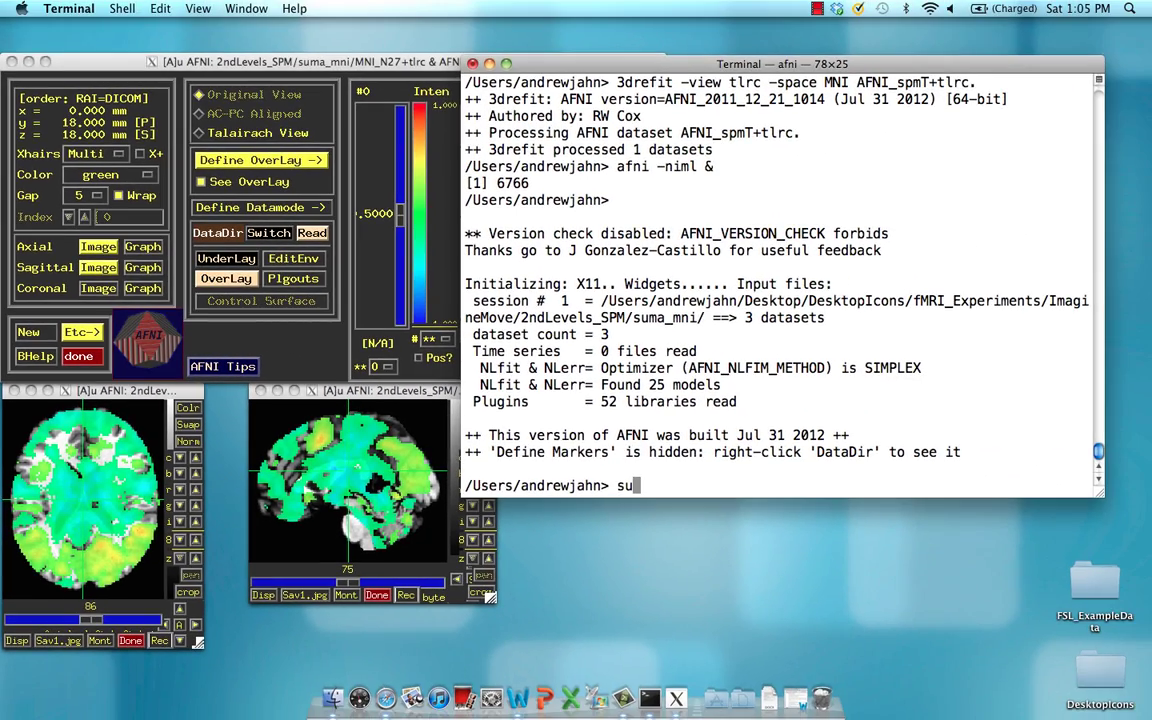
# Start SUMA in the foreground with suma -spec N27_lh.spec -sv MNI_N27+tlrc
pyautogui.write('ls')
pyautogui.press('Return')
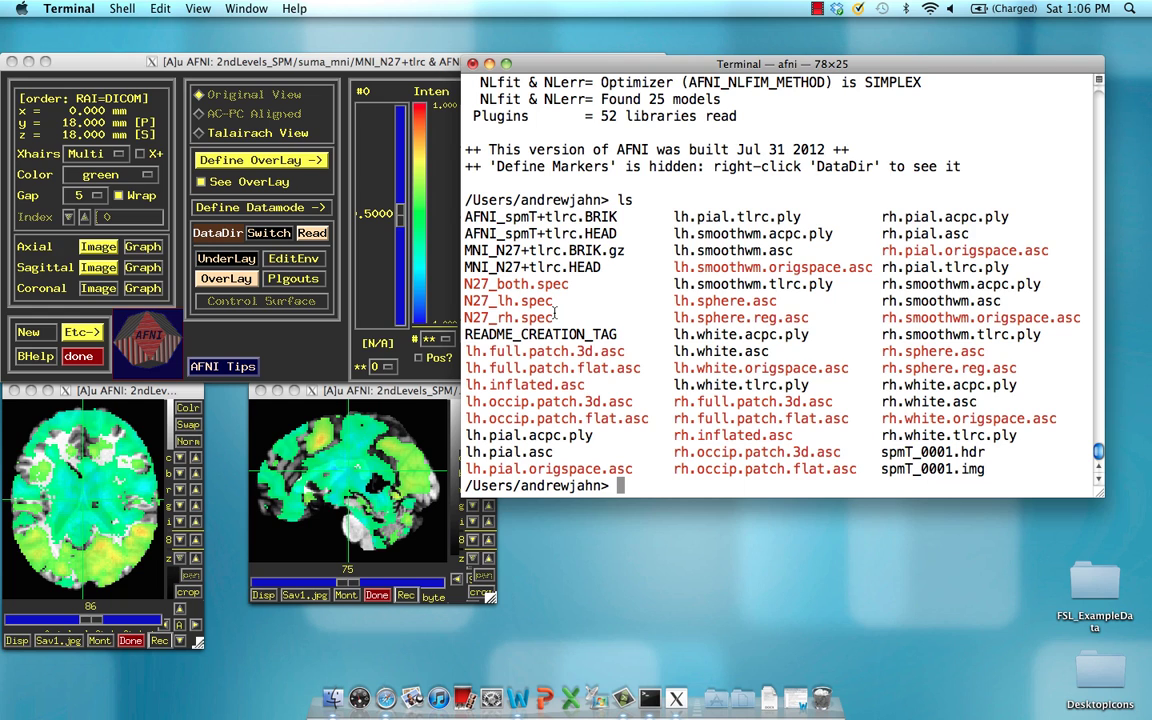
pyautogui.write('suma -spec N')
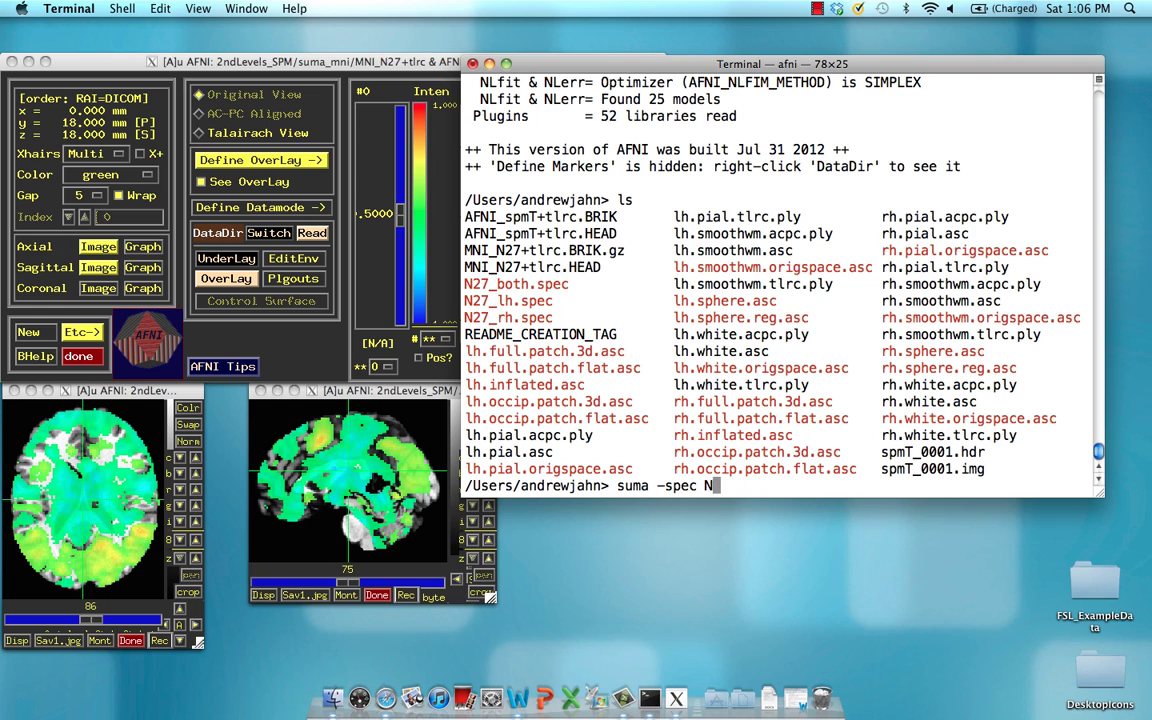
pyautogui.write('27_lh.spec -')
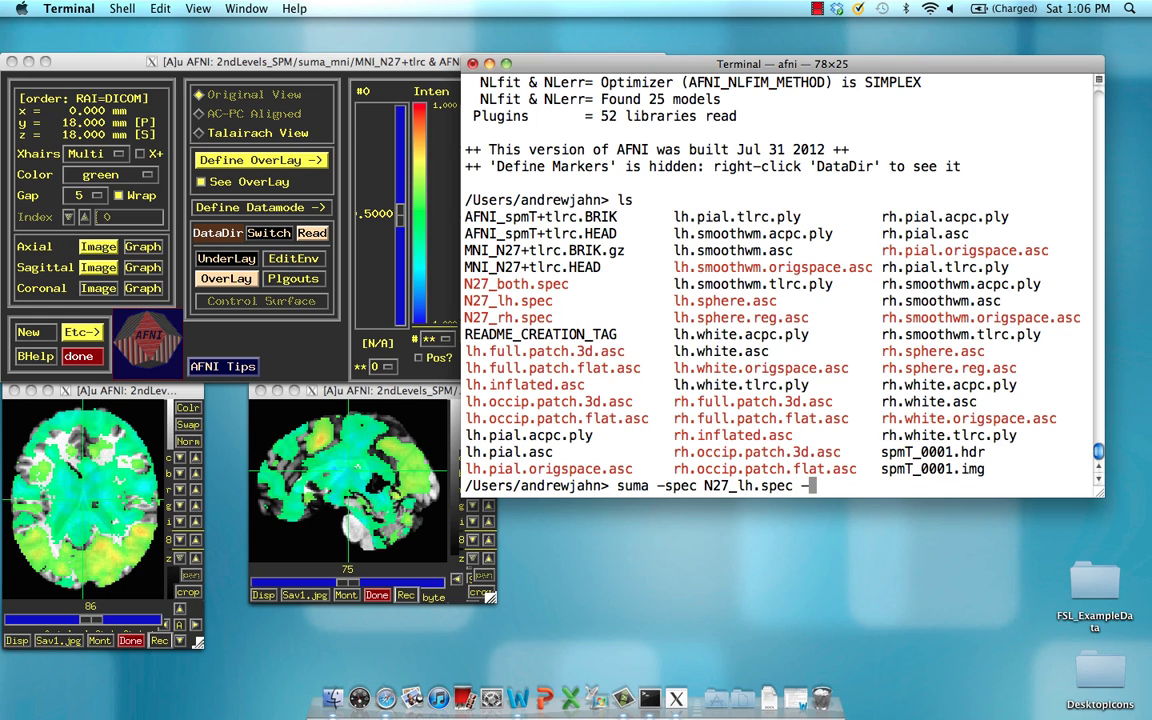
pyautogui.write('sv MNI_N27+tlrc.')
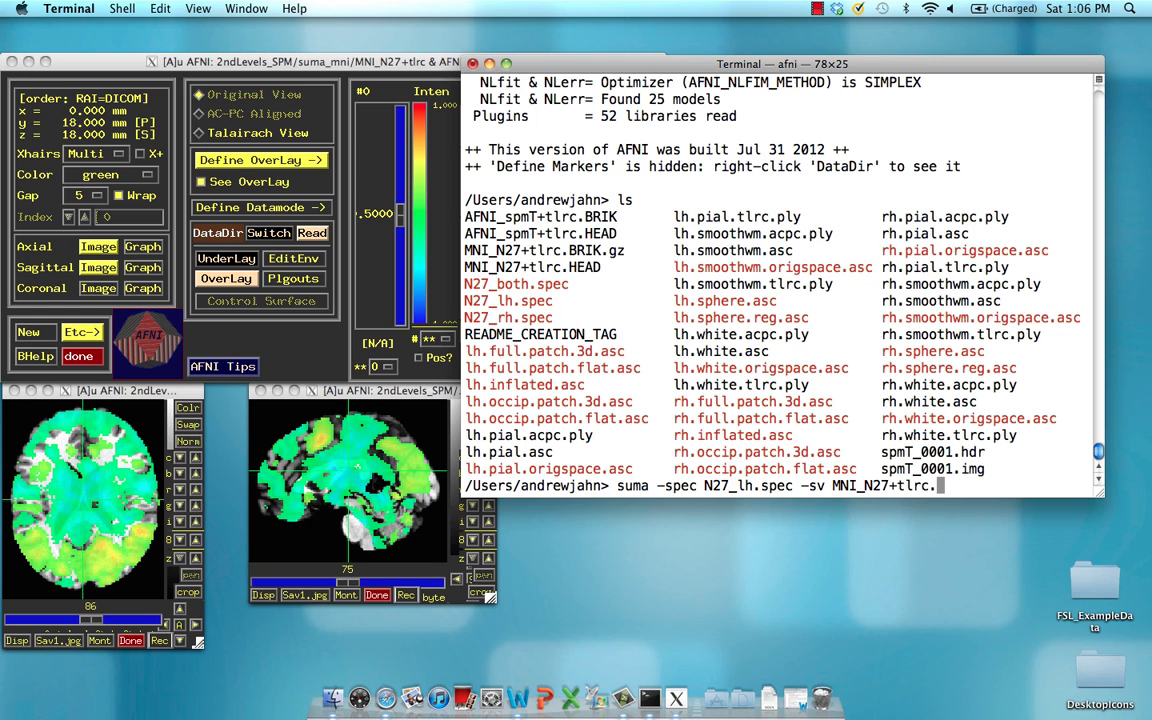
pyautogui.write(' &')
pyautogui.press('BackSpace')
pyautogui.press('BackSpace')
pyautogui.press('Return')
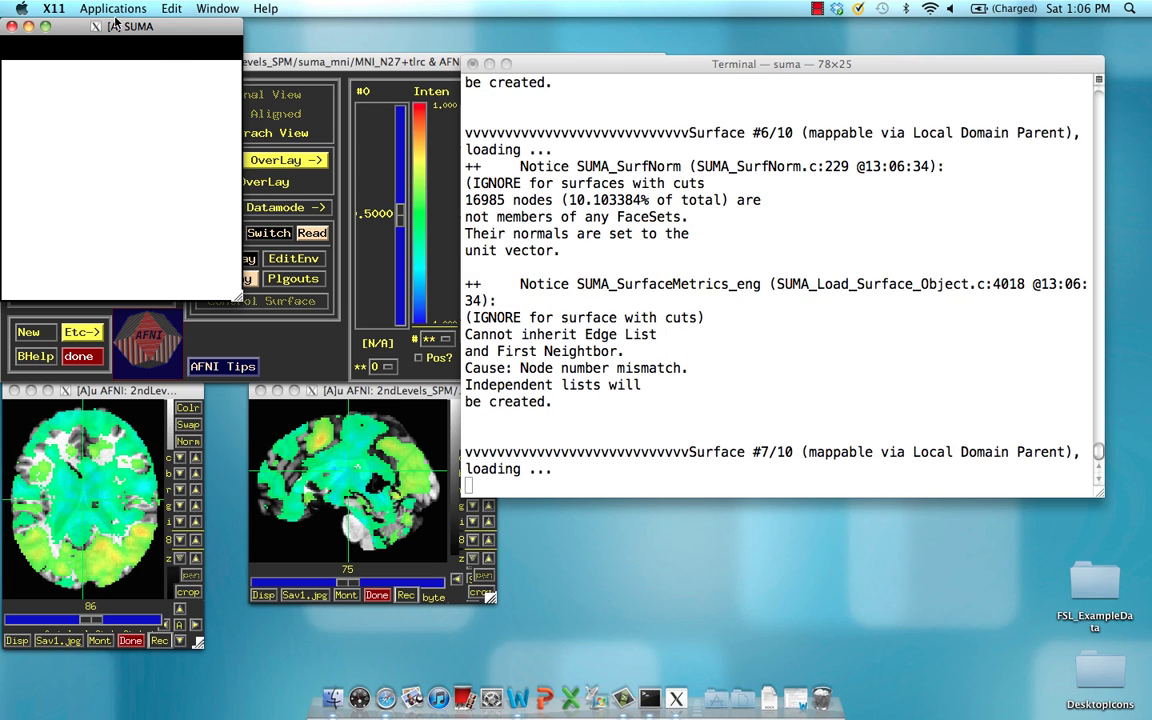
# Move and enlarge the SUMA viewer, then rotate the left smoothwm surface to a medial view
pyautogui.moveTo(115, 20); pyautogui.dragTo(551, 104)
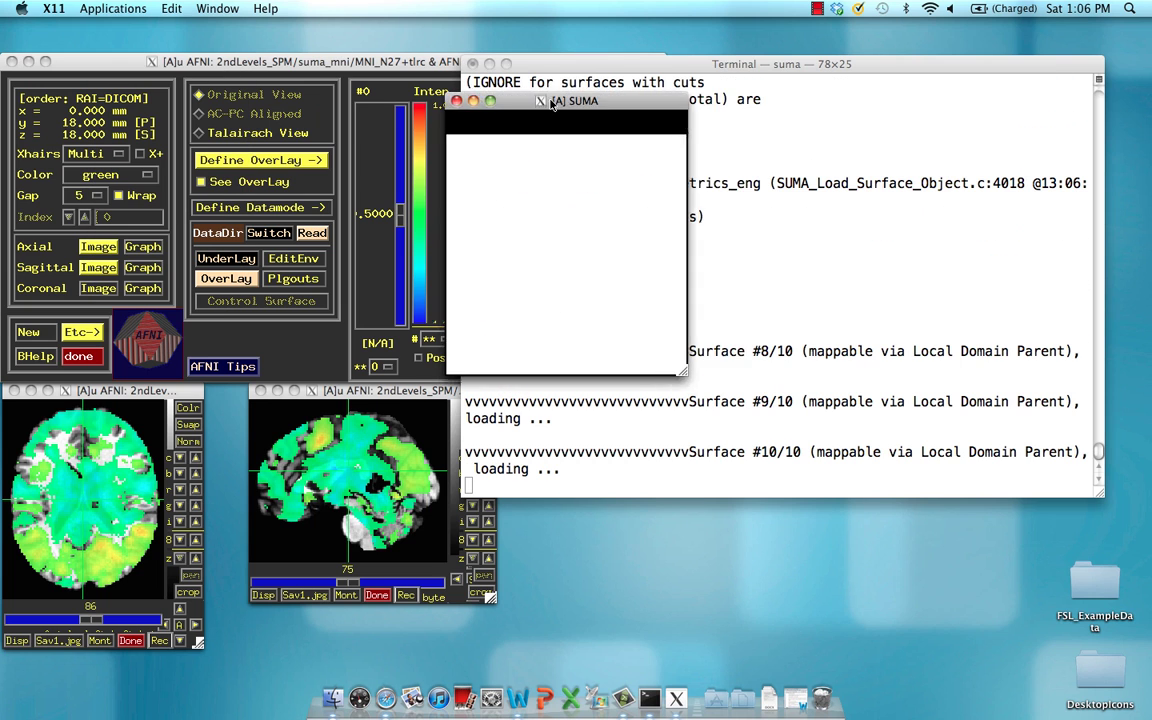
pyautogui.moveTo(730, 353); pyautogui.dragTo(895, 456)
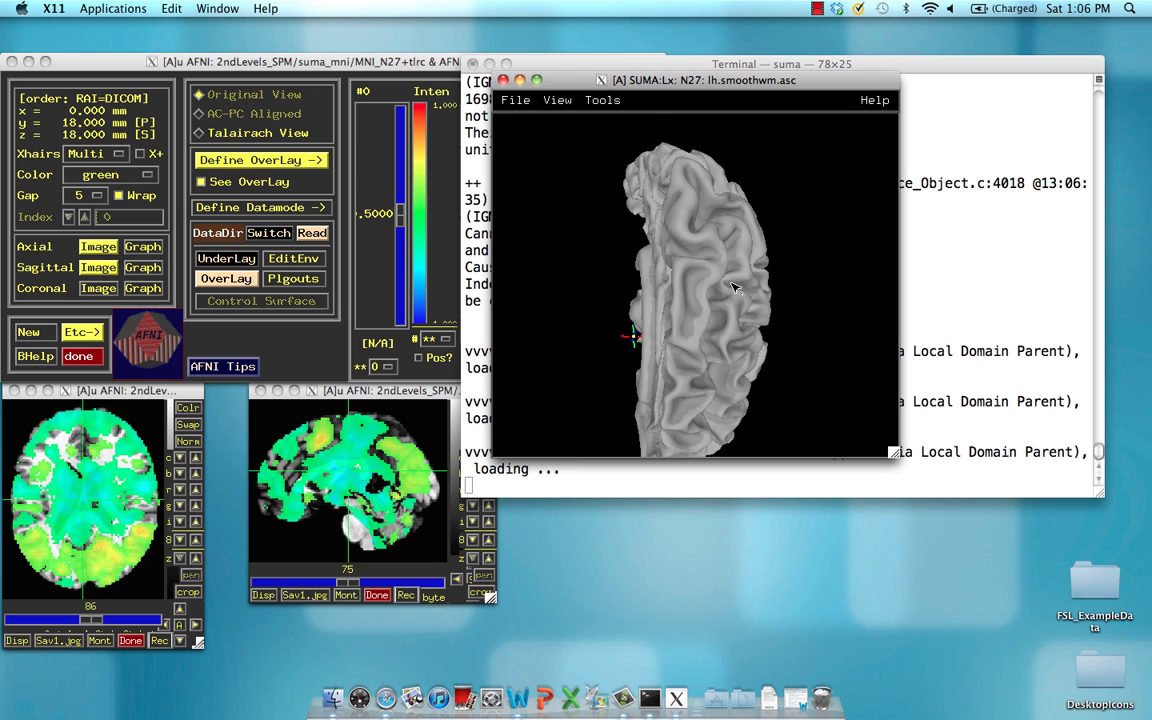
pyautogui.moveTo(733, 288); pyautogui.dragTo(663, 260)
pyautogui.moveTo(617, 330); pyautogui.dragTo(806, 267)
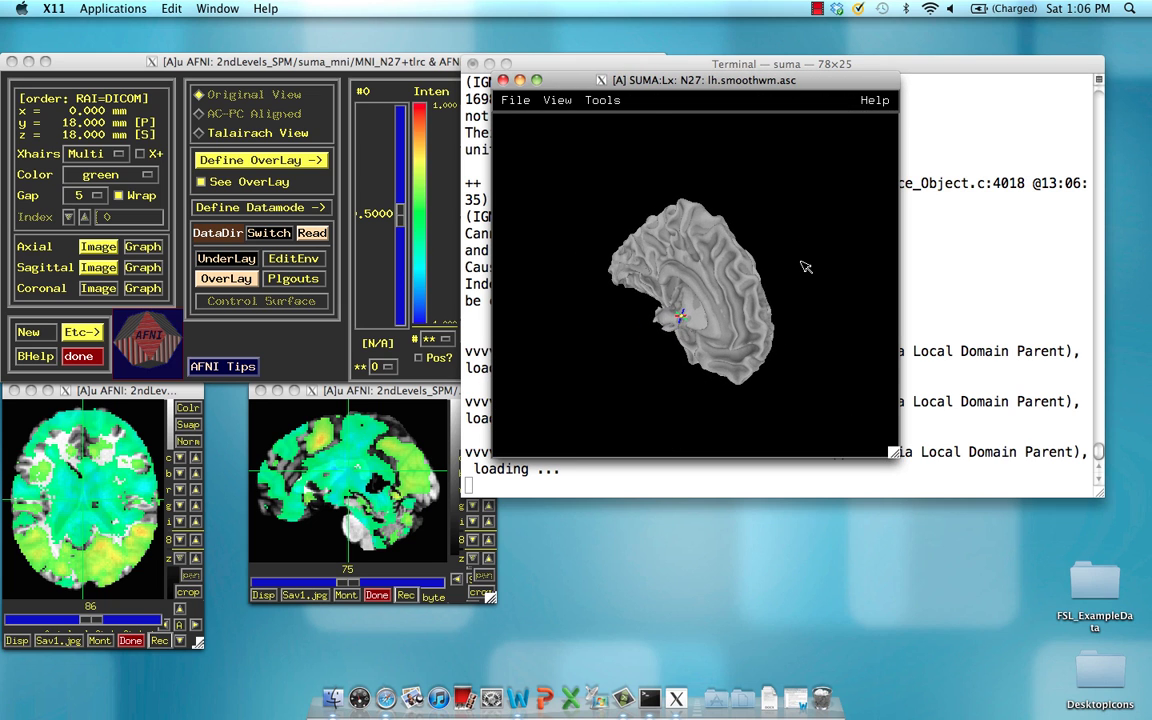
pyautogui.moveTo(592, 290); pyautogui.dragTo(617, 329)
pyautogui.moveTo(640, 85); pyautogui.dragTo(748, 47)
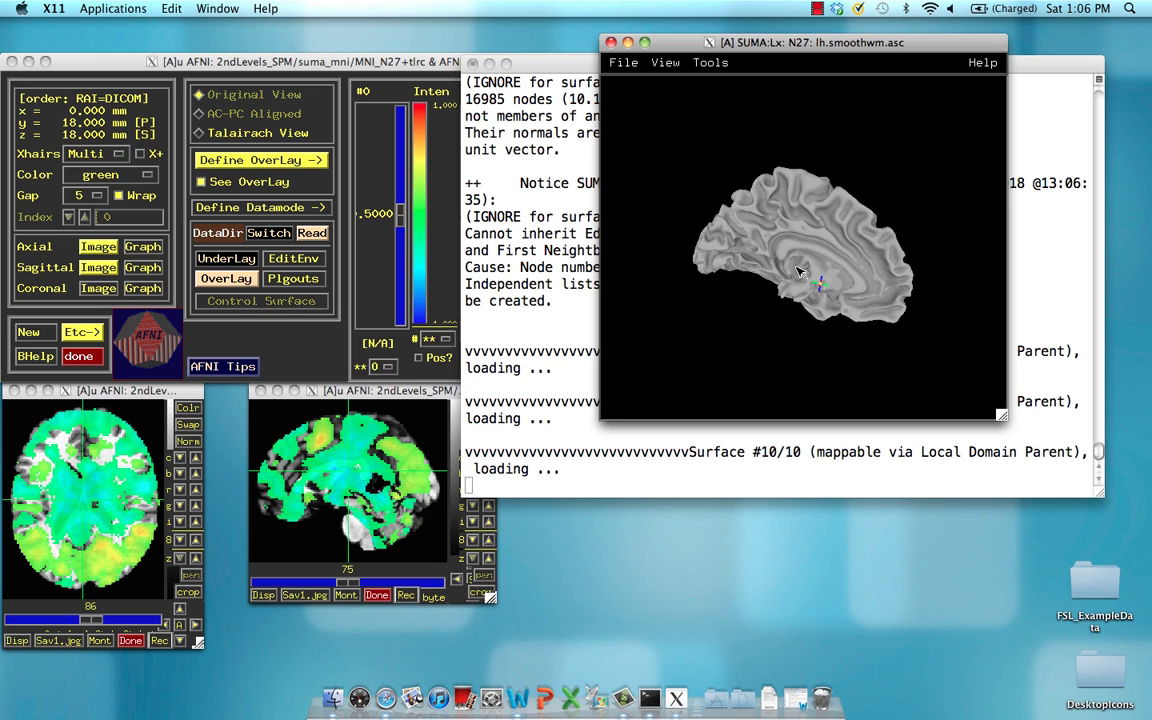
# Link SUMA to AFNI with t, then pick points to move AFNI's crosshair to node 135097 (0, -23, 45)
pyautogui.press('t')
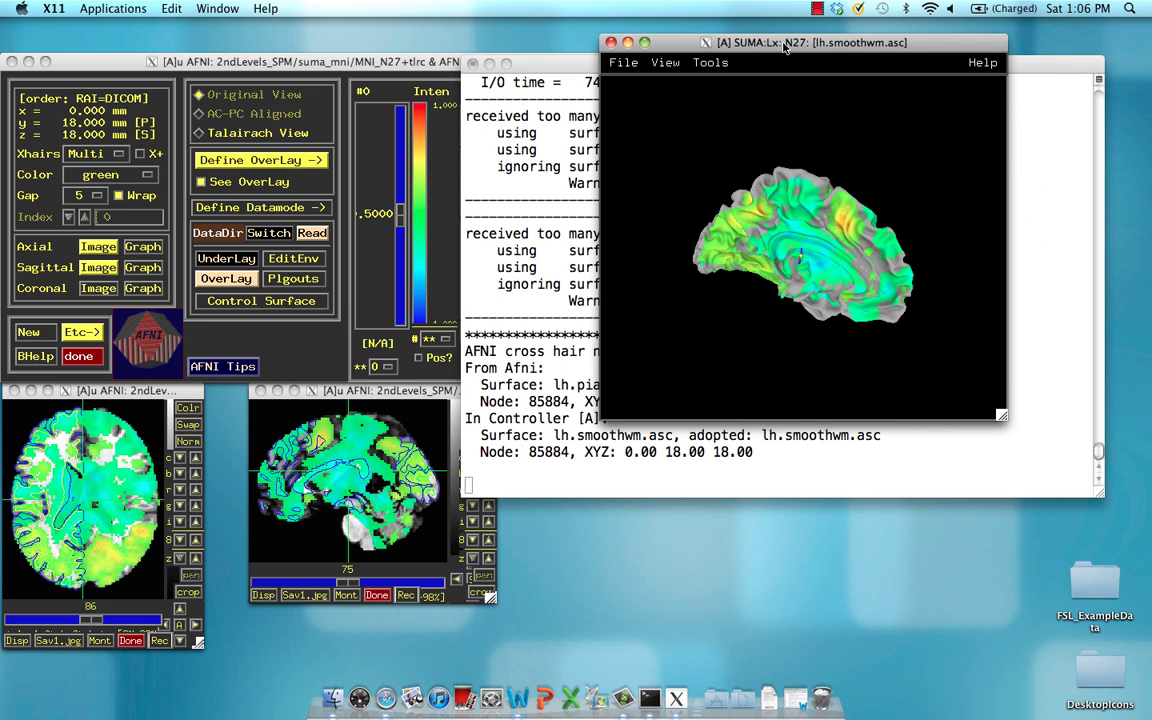
pyautogui.moveTo(710, 44); pyautogui.dragTo(754, 54)
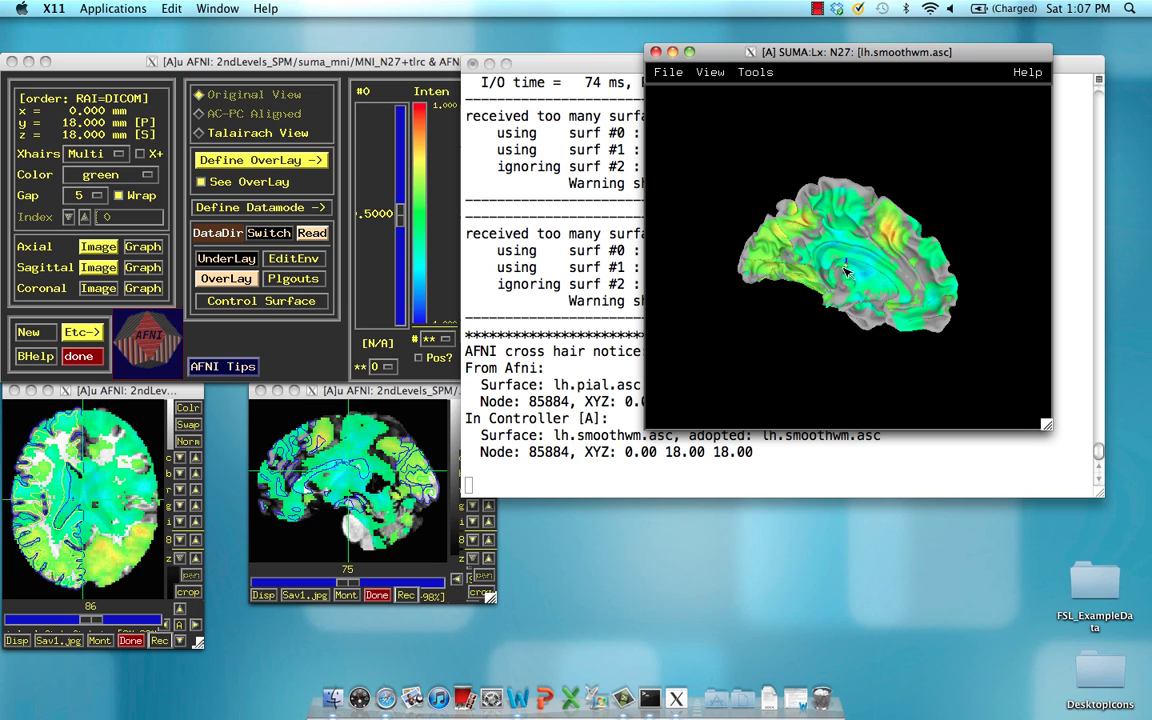
pyautogui.click(319, 443)
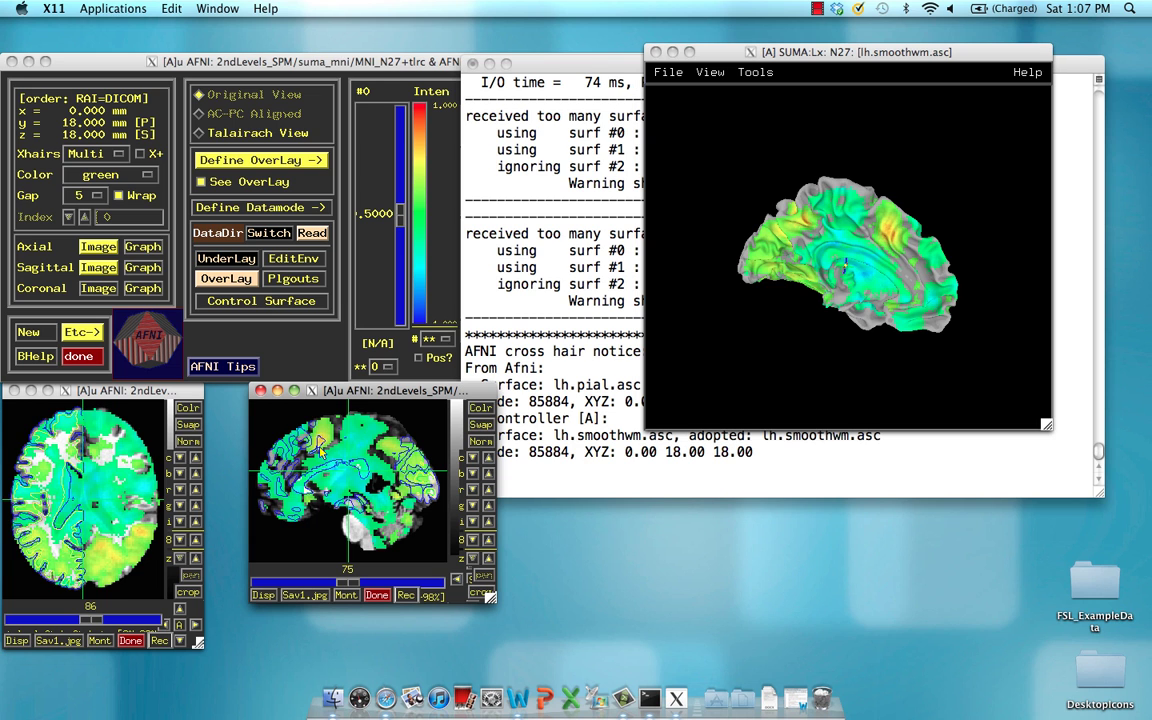
pyautogui.click(320, 440)
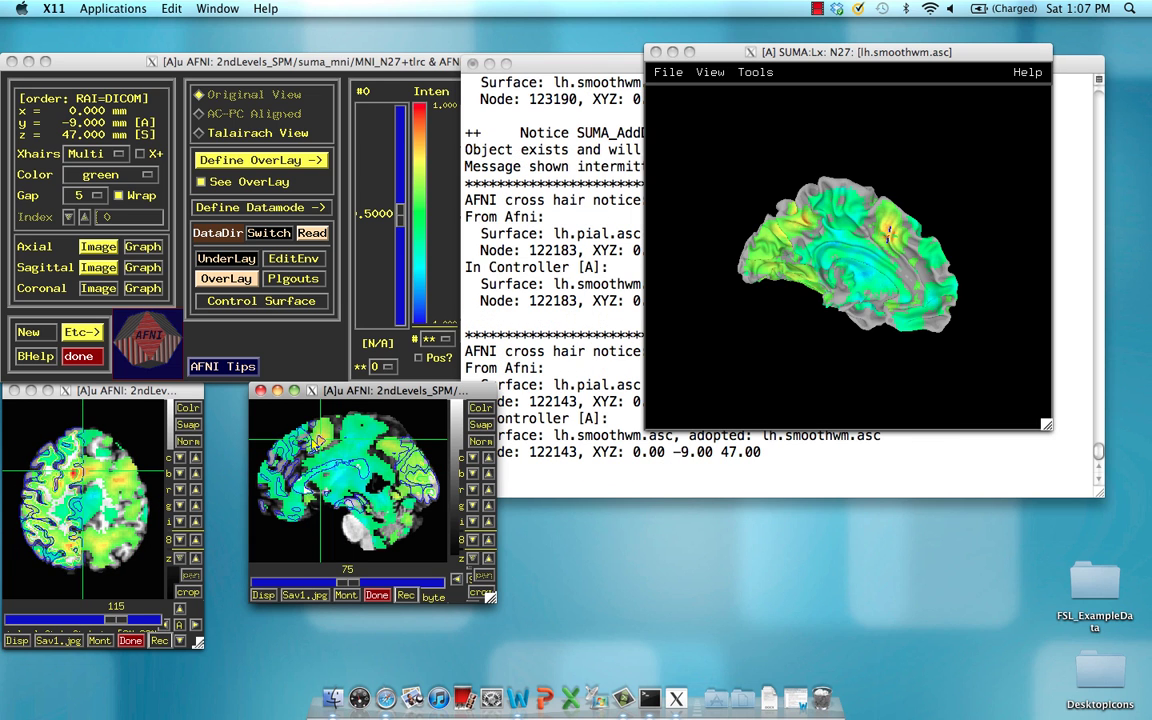
pyautogui.click(306, 442)
pyautogui.click(892, 162)
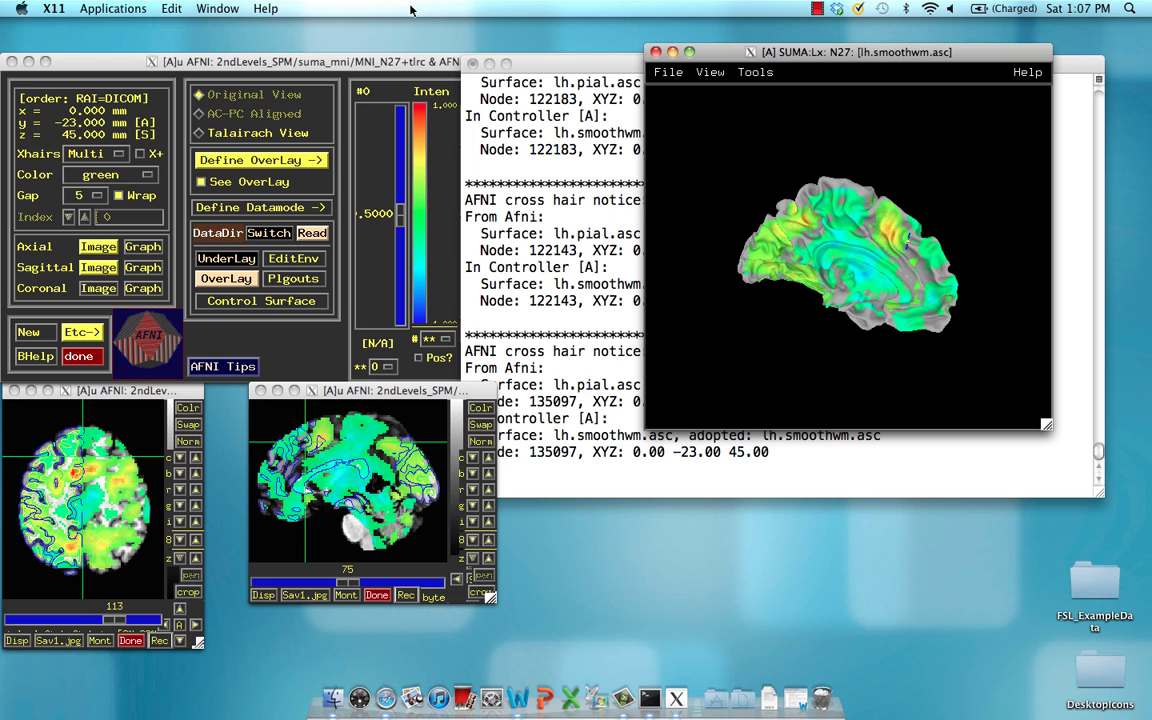
pyautogui.click(381, 64)
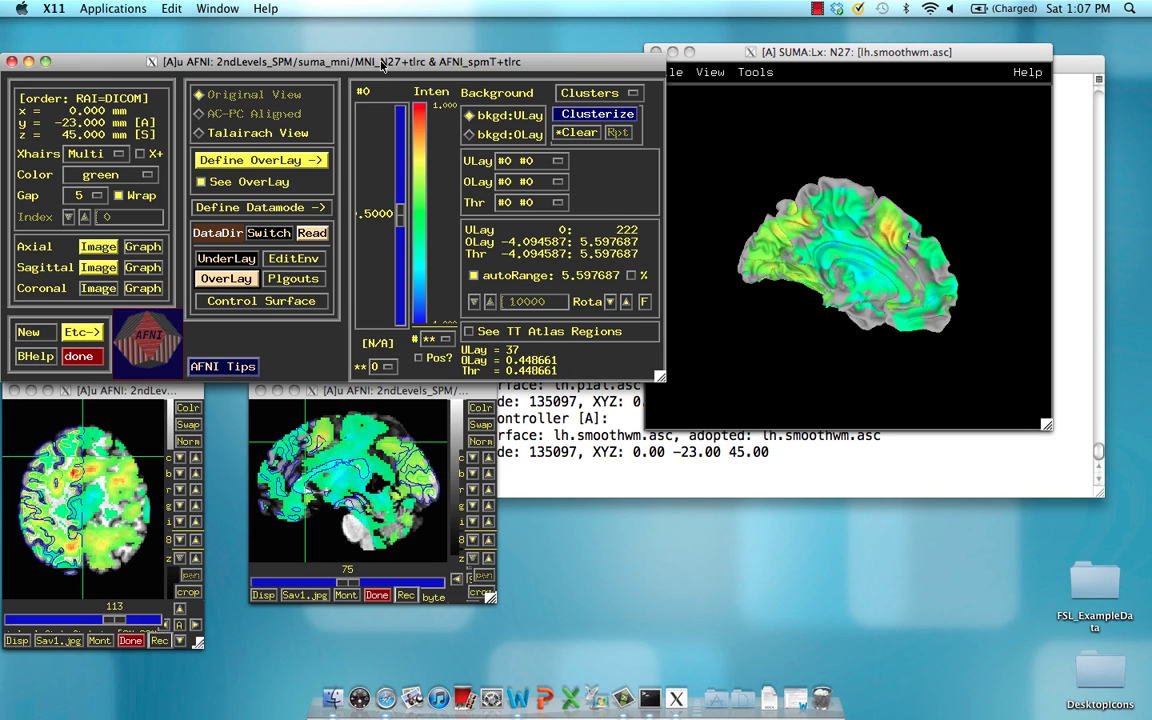
# Set the threshold scaling power to 1 and raise the t-map threshold slider
pyautogui.moveTo(381, 64); pyautogui.dragTo(381, 44)
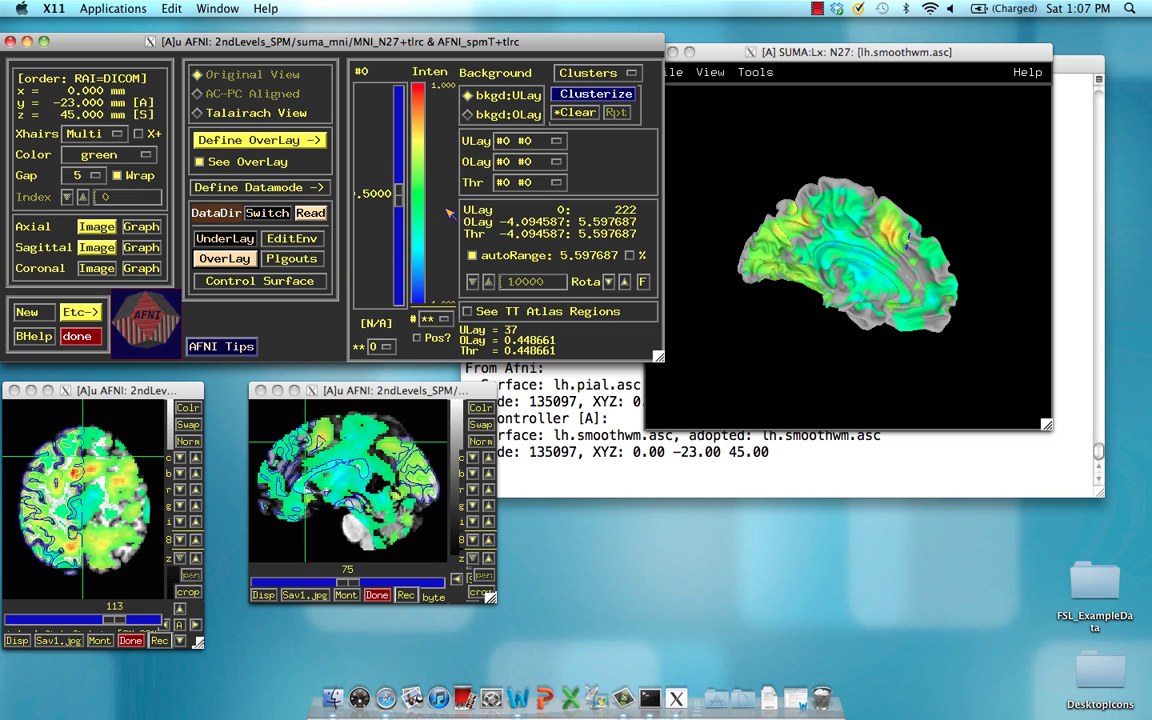
pyautogui.click(373, 346)
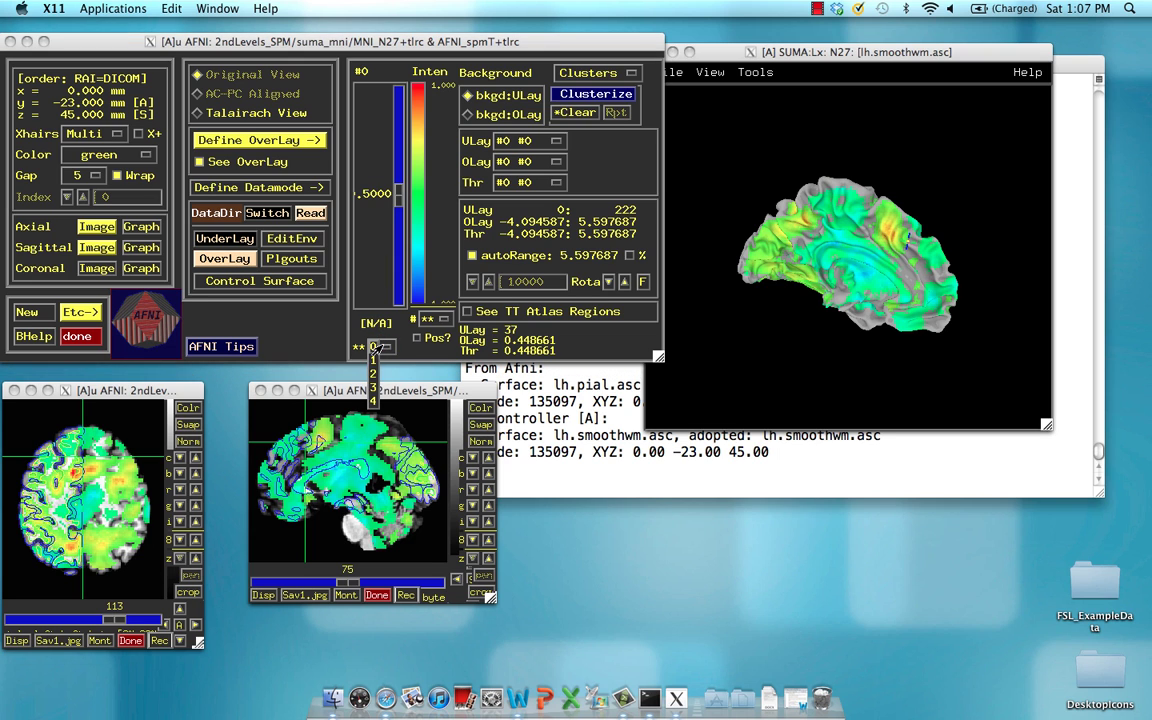
pyautogui.click(372, 359)
pyautogui.moveTo(398, 192); pyautogui.dragTo(398, 283)
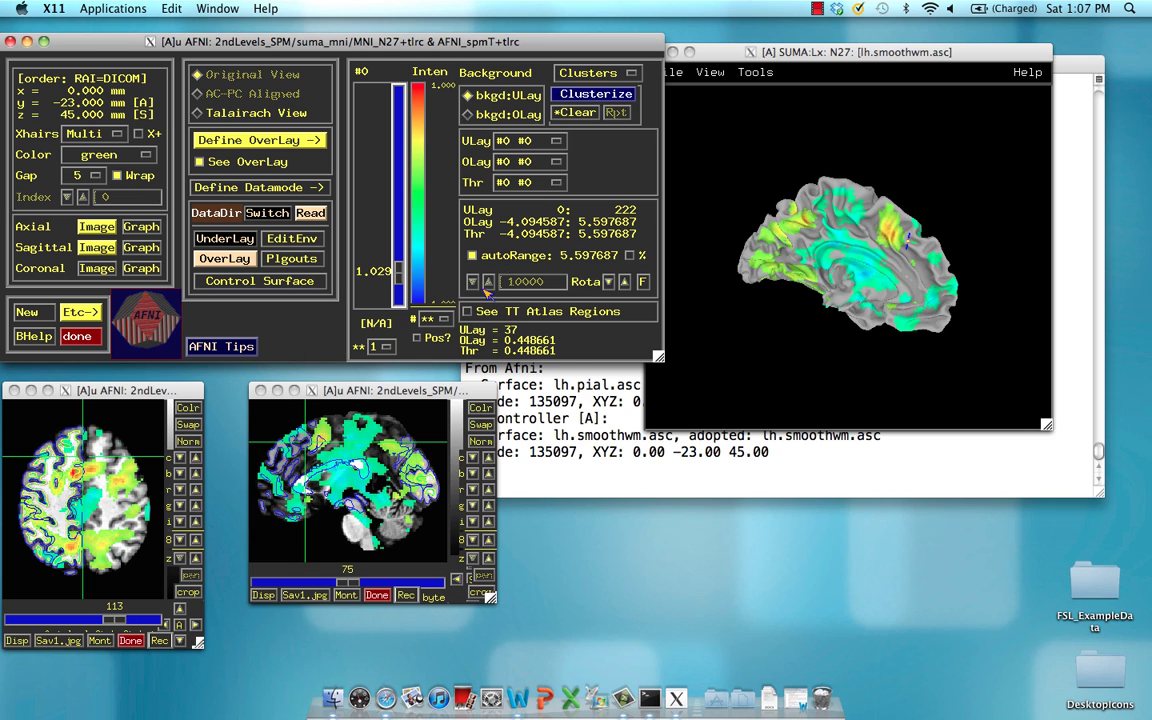
# Show only positive t-values and fix the colour range at 4.5 instead of autoRange
pyautogui.click(418, 338)
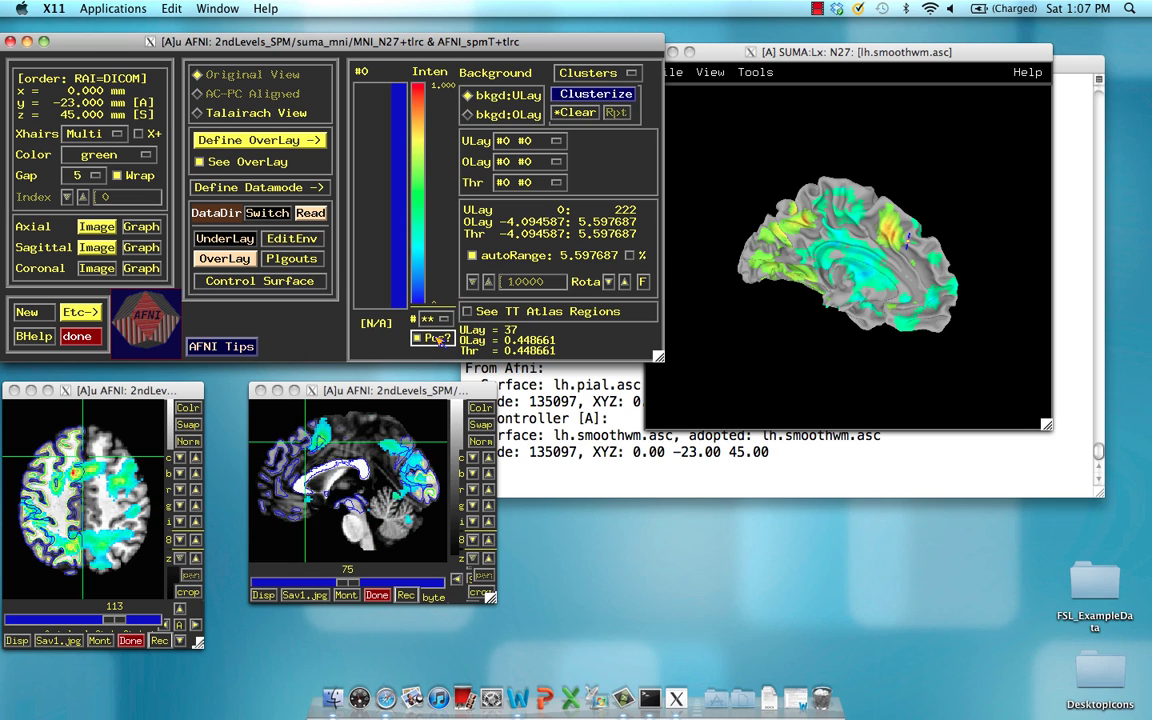
pyautogui.click(472, 255)
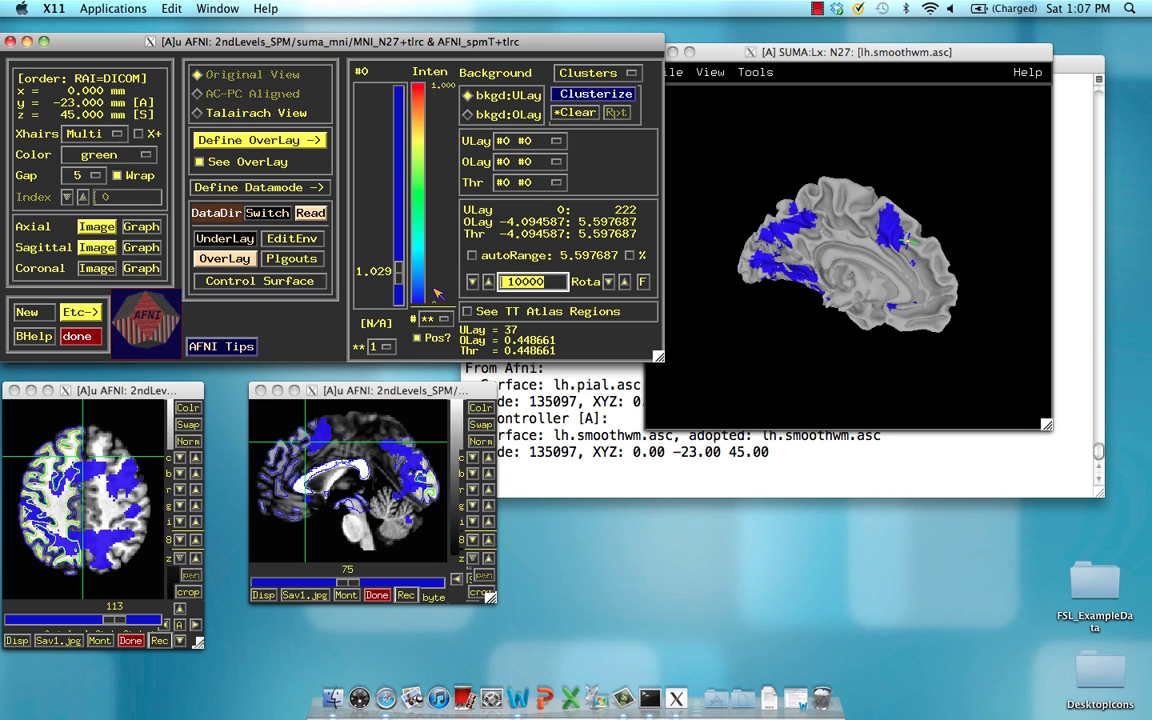
pyautogui.write('4.5')
pyautogui.press('Return')
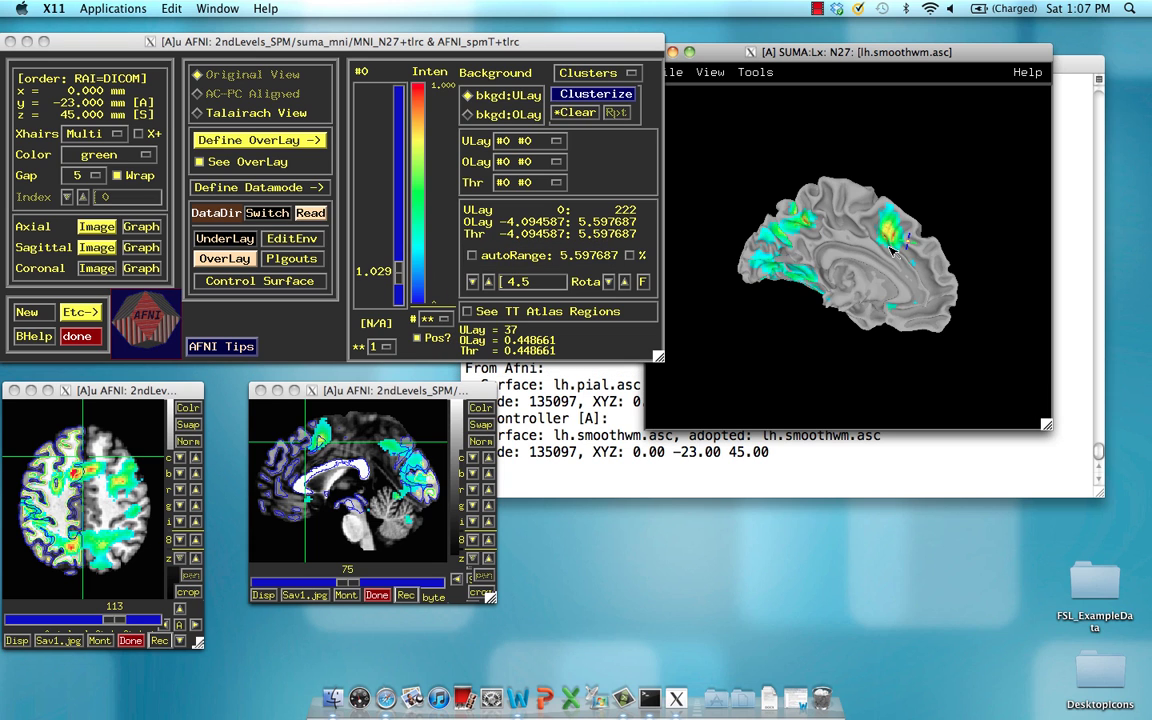
pyautogui.moveTo(730, 54); pyautogui.dragTo(773, 56)
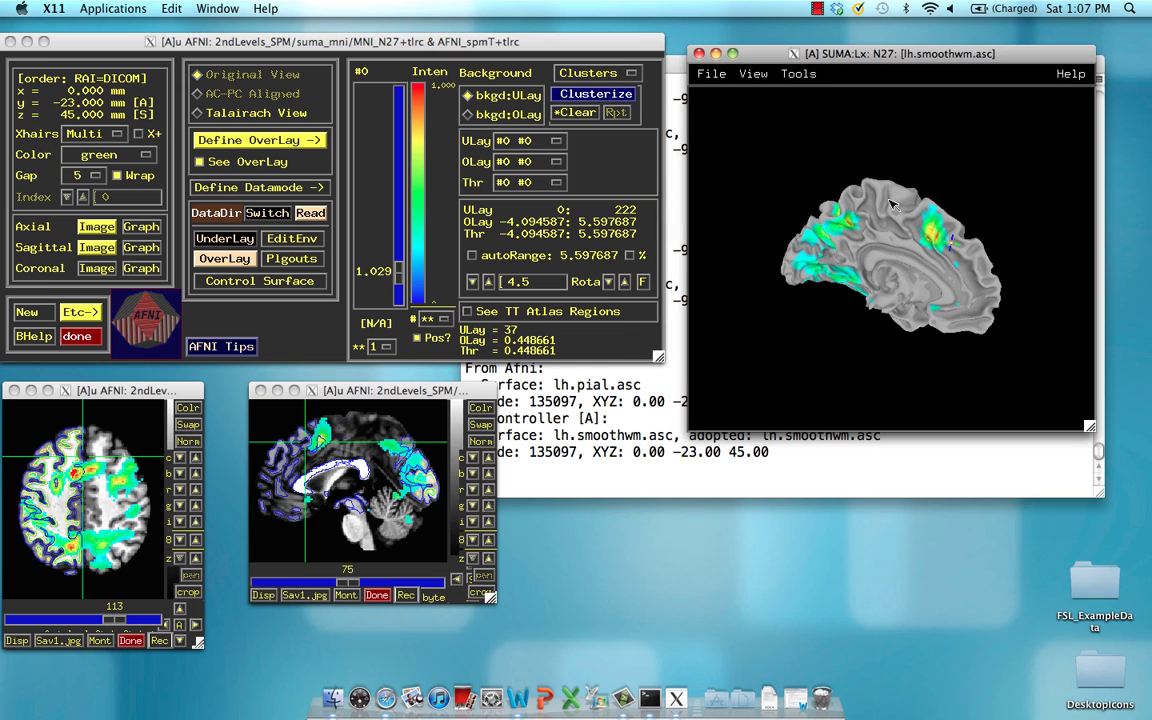
pyautogui.moveTo(893, 205); pyautogui.dragTo(903, 243)
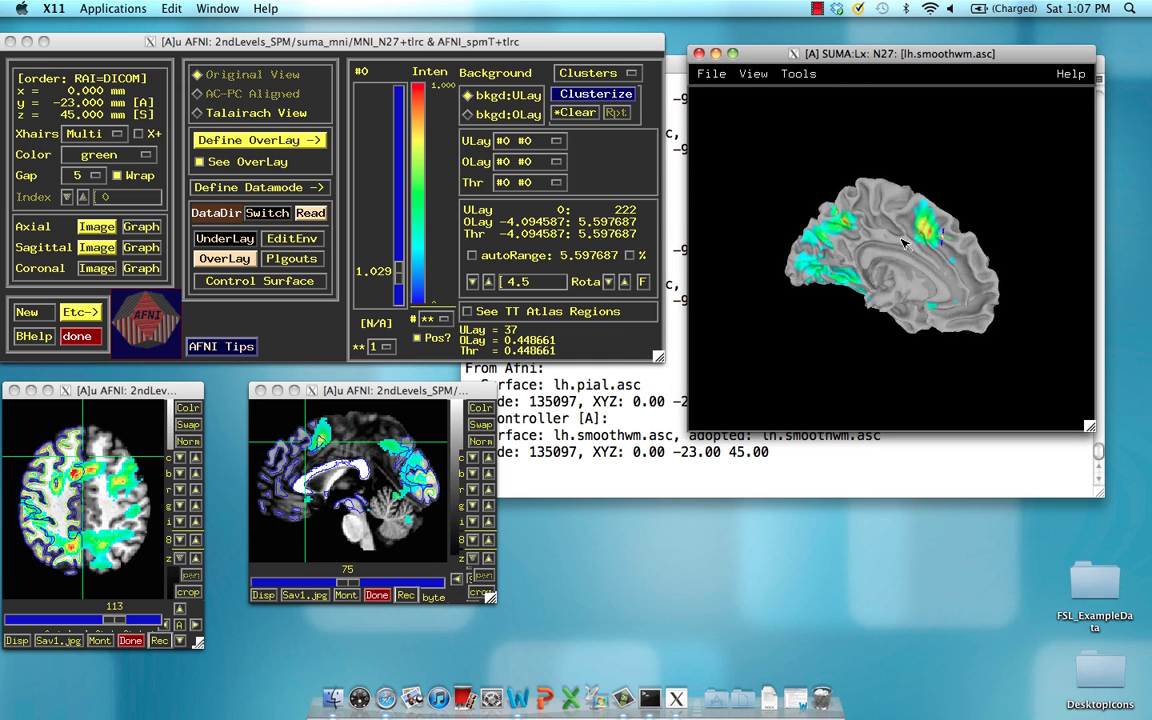
# Pick activation-blob nodes to put AFNI's crosshair at 5, -9, 46 (t = 3.94), then rotate toward a top view
pyautogui.rightClick(940, 243)
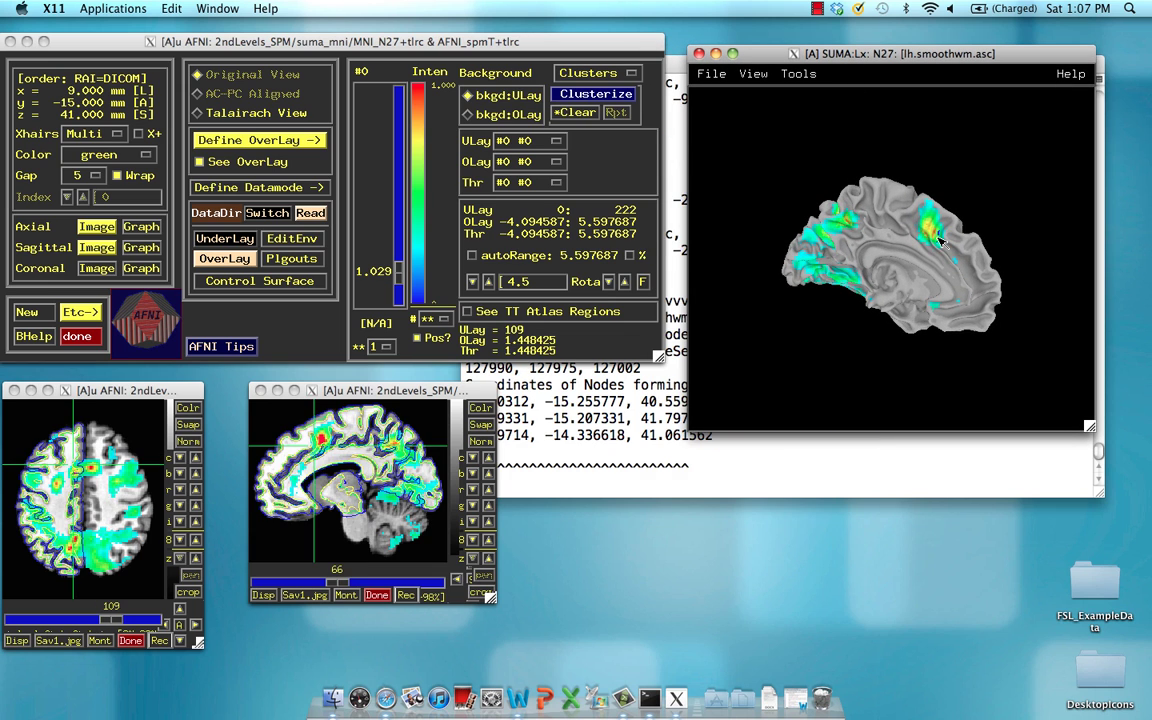
pyautogui.rightClick(930, 232)
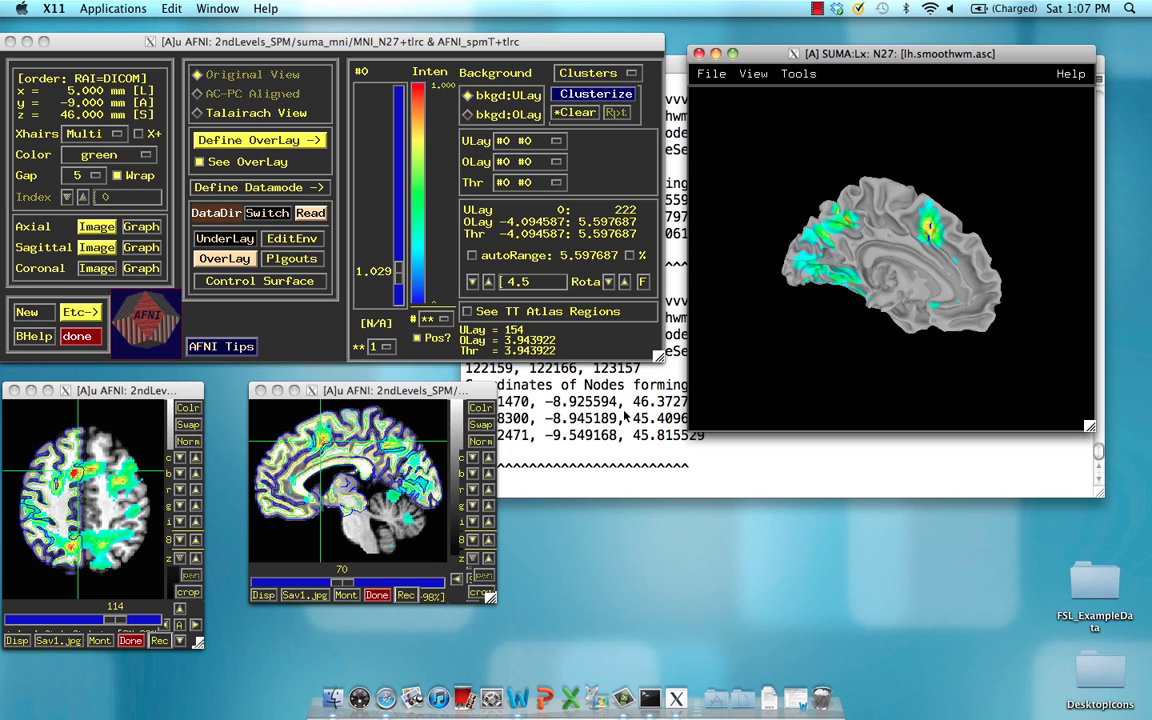
pyautogui.moveTo(785, 256); pyautogui.dragTo(817, 308)
pyautogui.moveTo(840, 263); pyautogui.dragTo(882, 265)
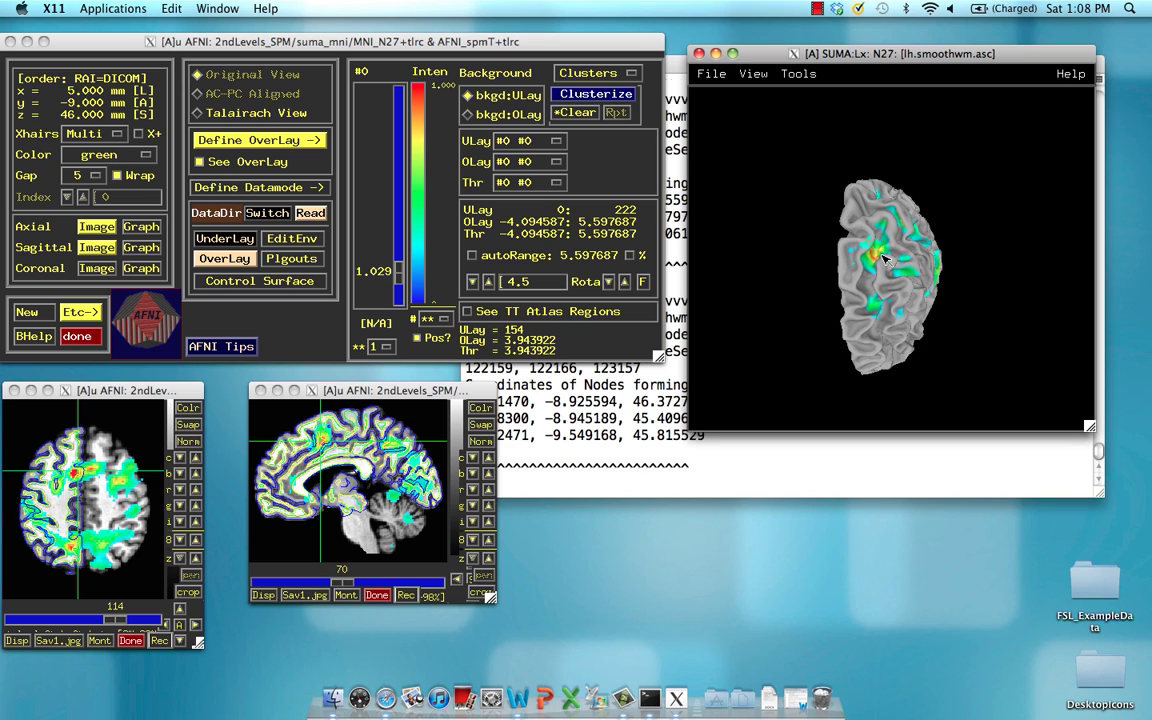
# Cycle SUMA to the inflated left-hemisphere surface and rotate it to the medial side
pyautogui.press('.')
pyautogui.press('.')
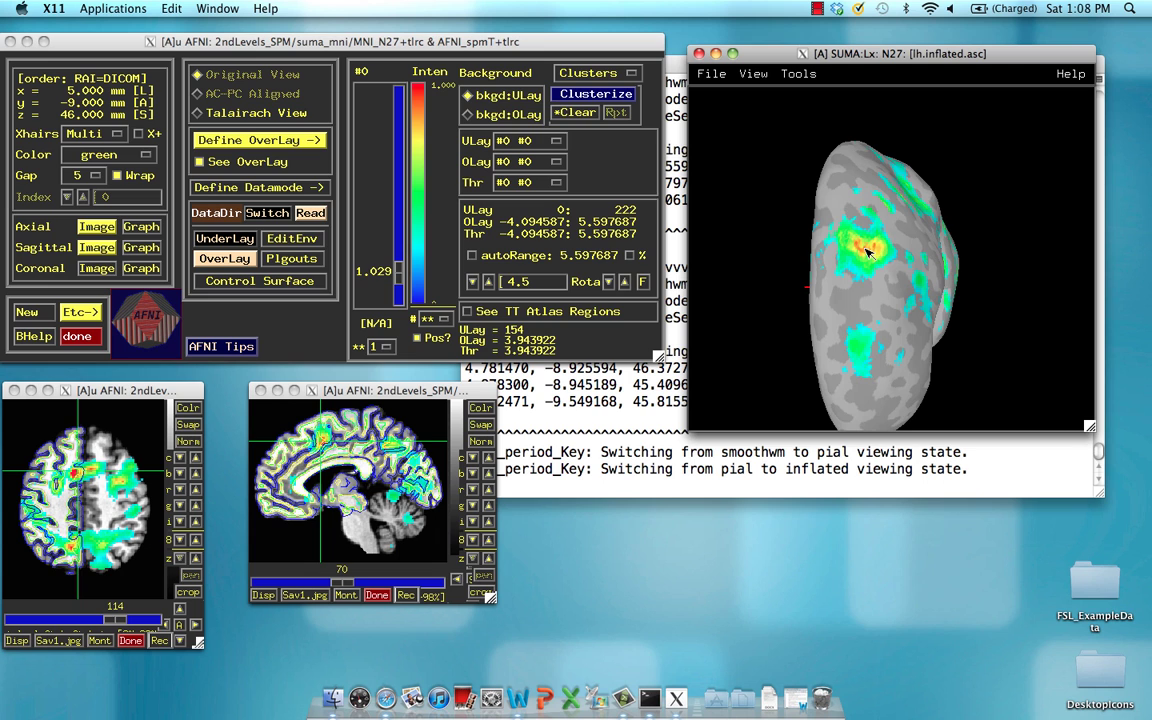
pyautogui.moveTo(866, 254)
pyautogui.mouseDown()
pyautogui.moveTo(911, 238)
pyautogui.moveTo(785, 285)
pyautogui.moveTo(862, 278)
pyautogui.mouseUp()
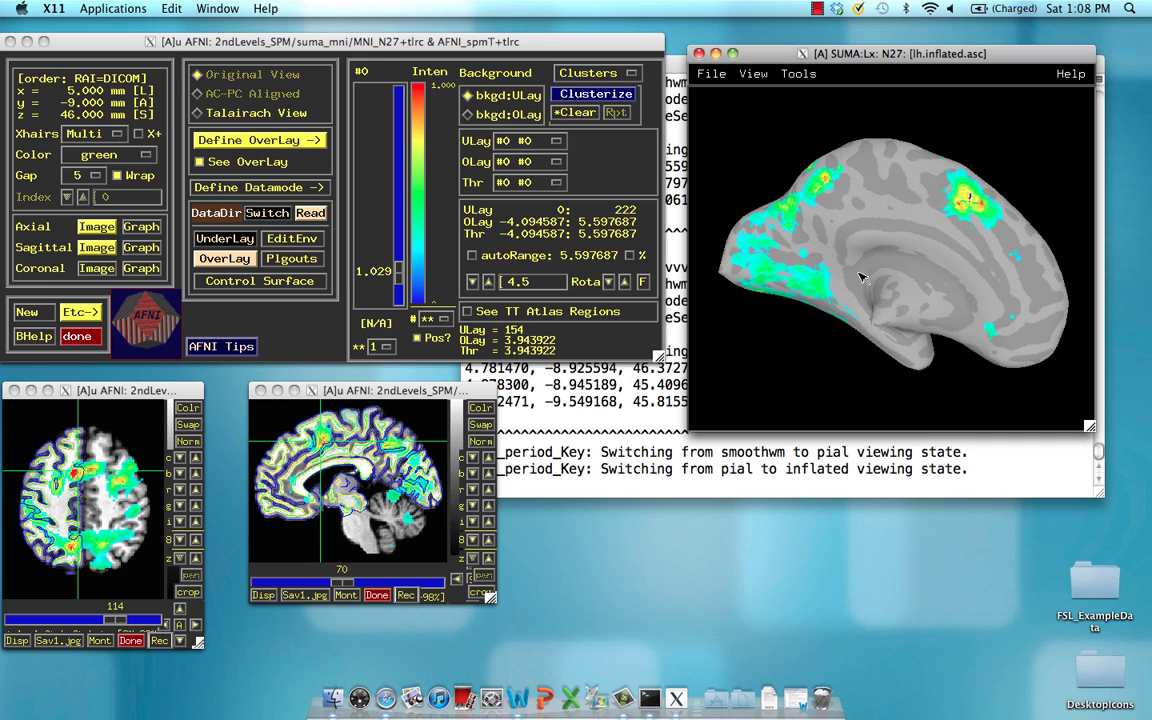